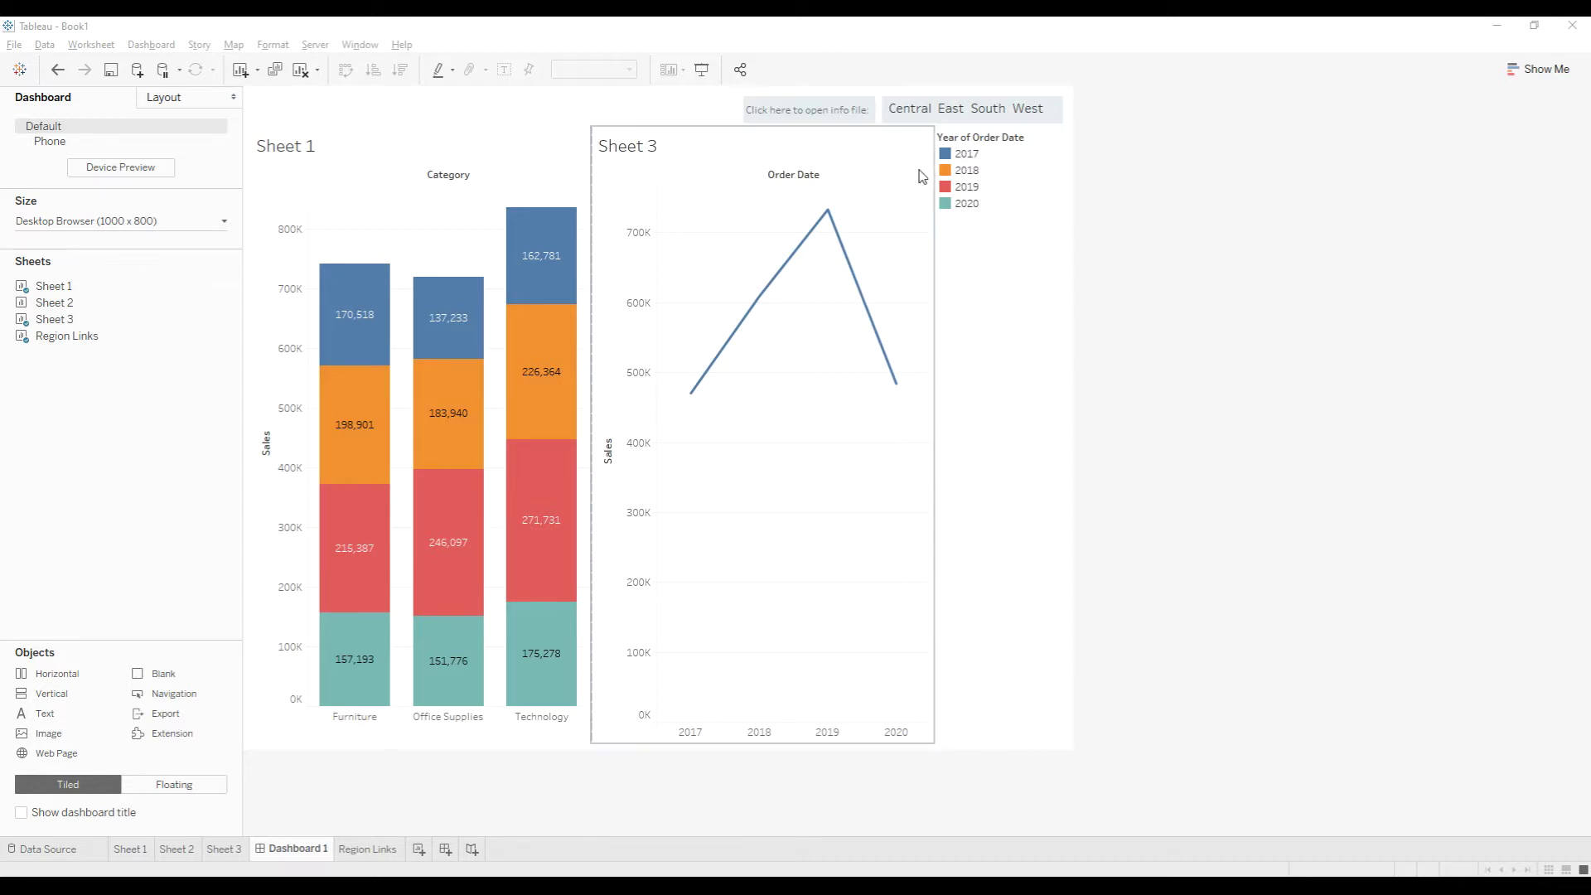
Examine the Region Links worksheet behind the dashboard's region list, and return to Dashboard 1.
{"action": "left_click", "coordinate": [1030, 115]}
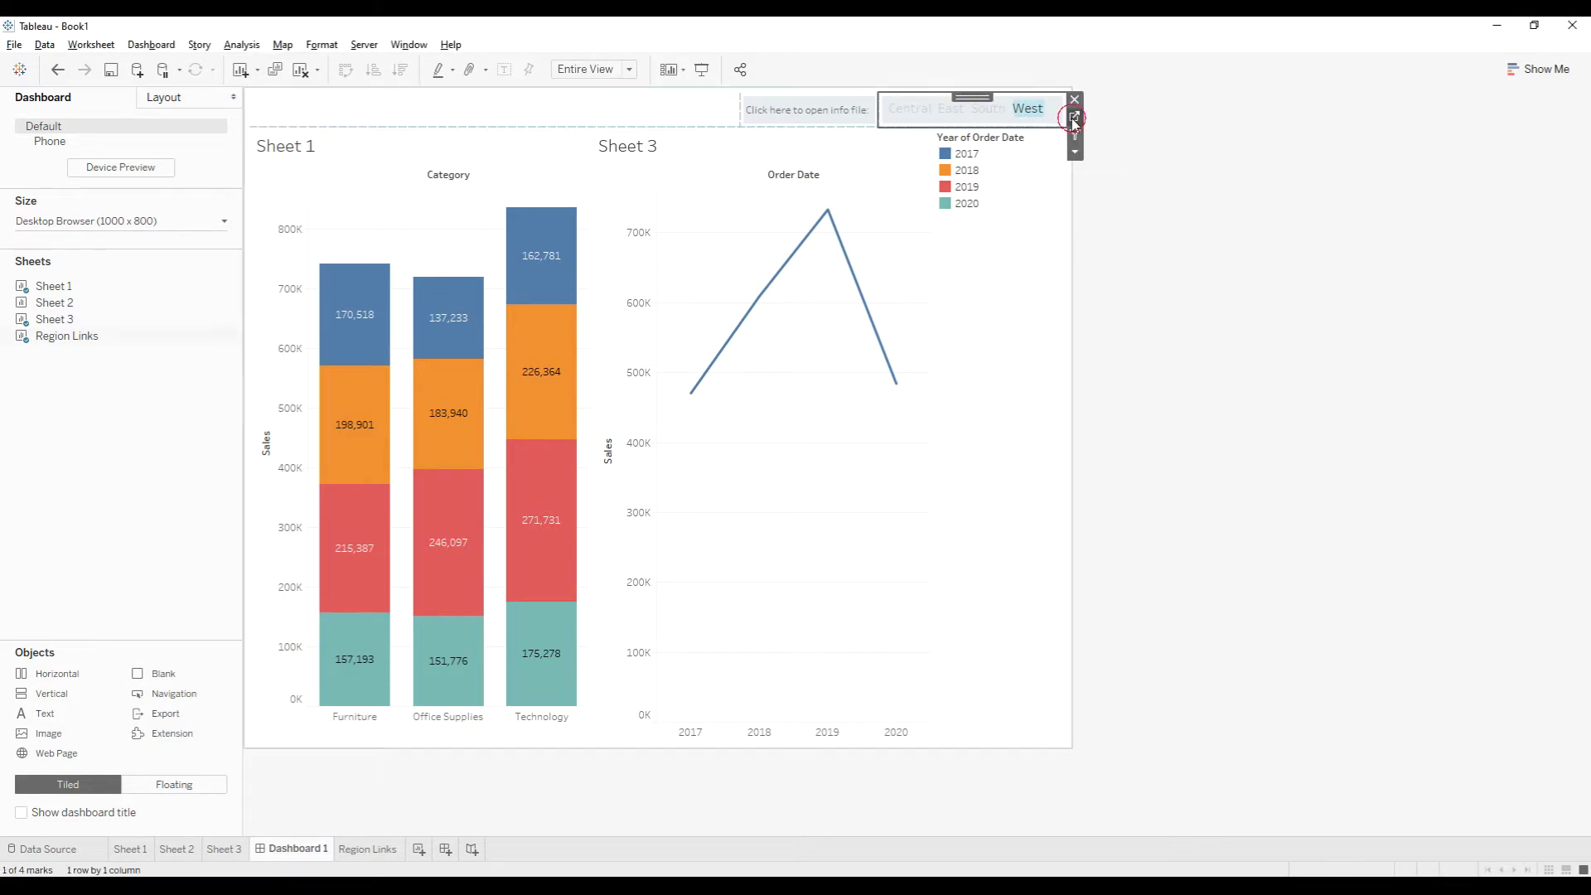
{"action": "left_click", "coordinate": [1075, 116]}
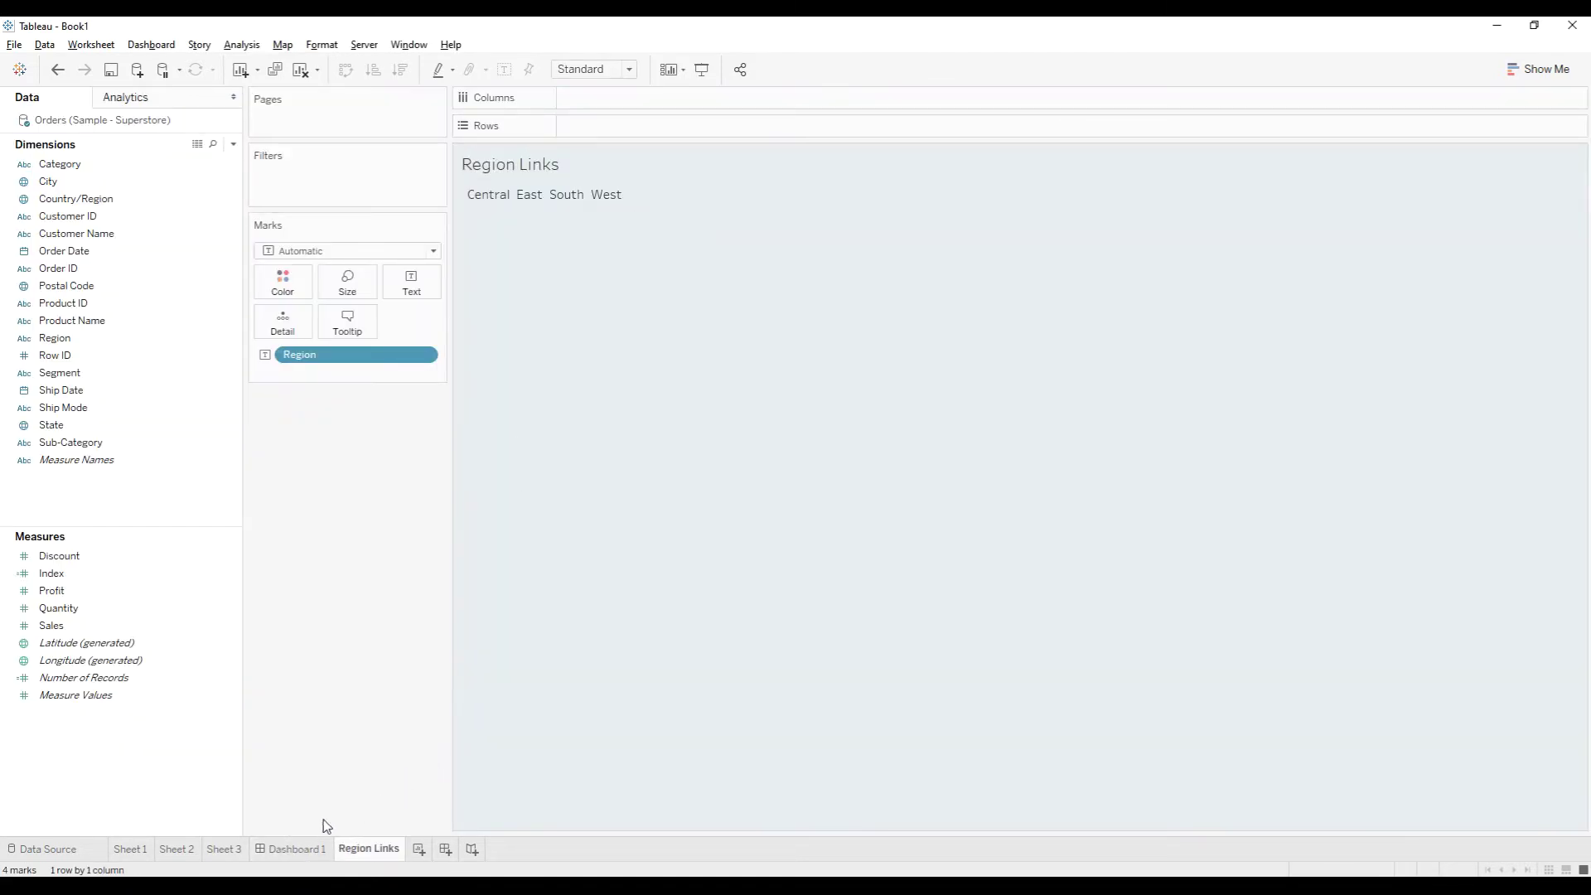
{"action": "left_click", "coordinate": [290, 850]}
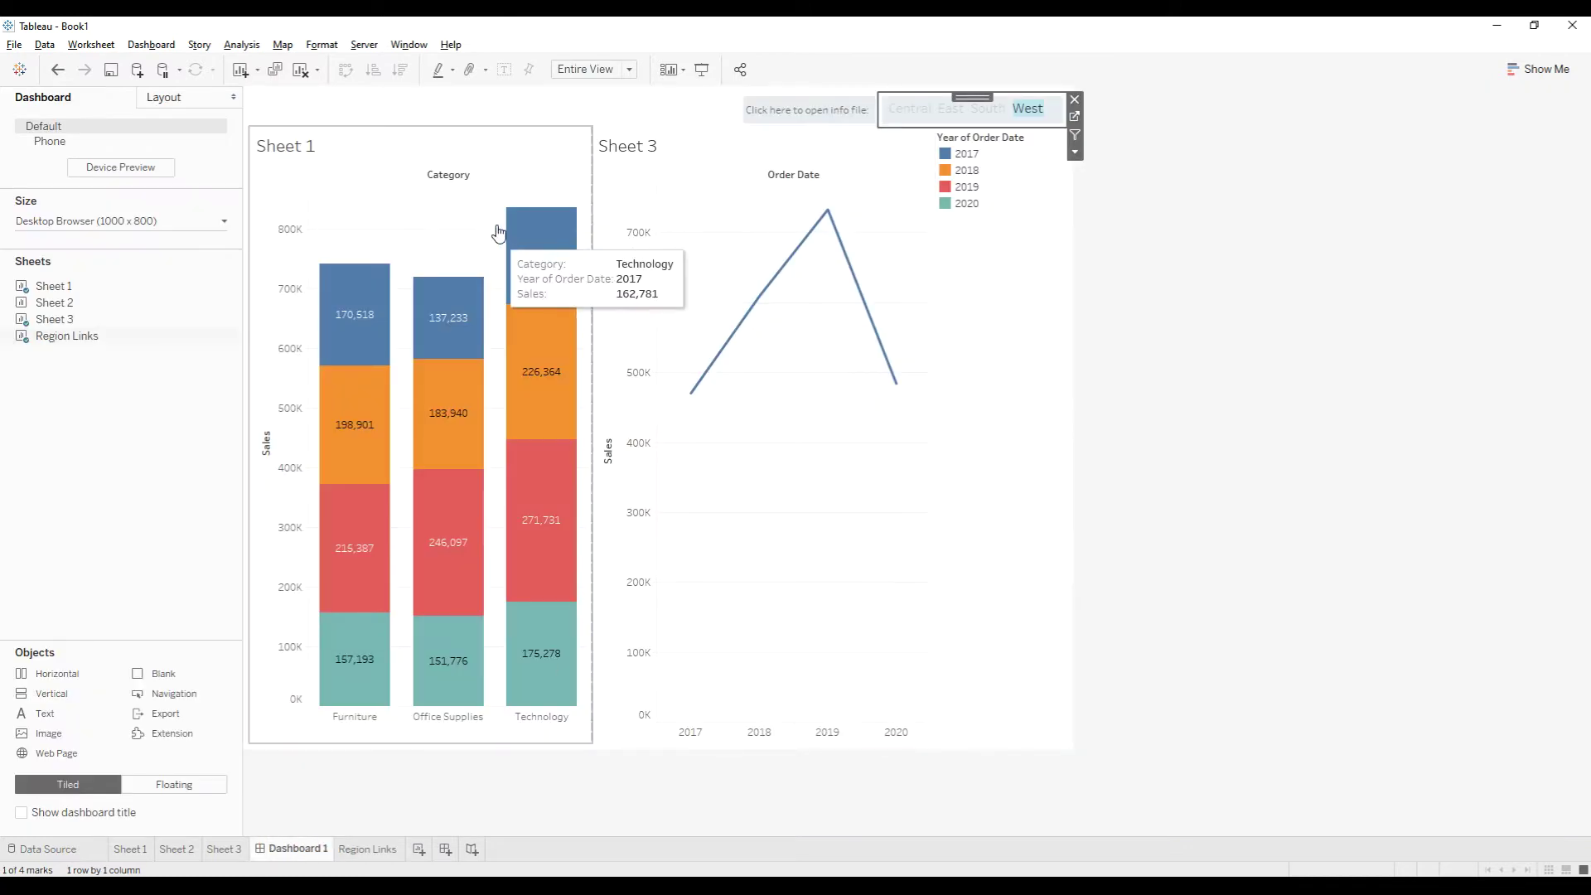
Add a Go to URL action to Dashboard 1 that runs on Select with only Region Links as its source sheet.
{"action": "left_click", "coordinate": [151, 45]}
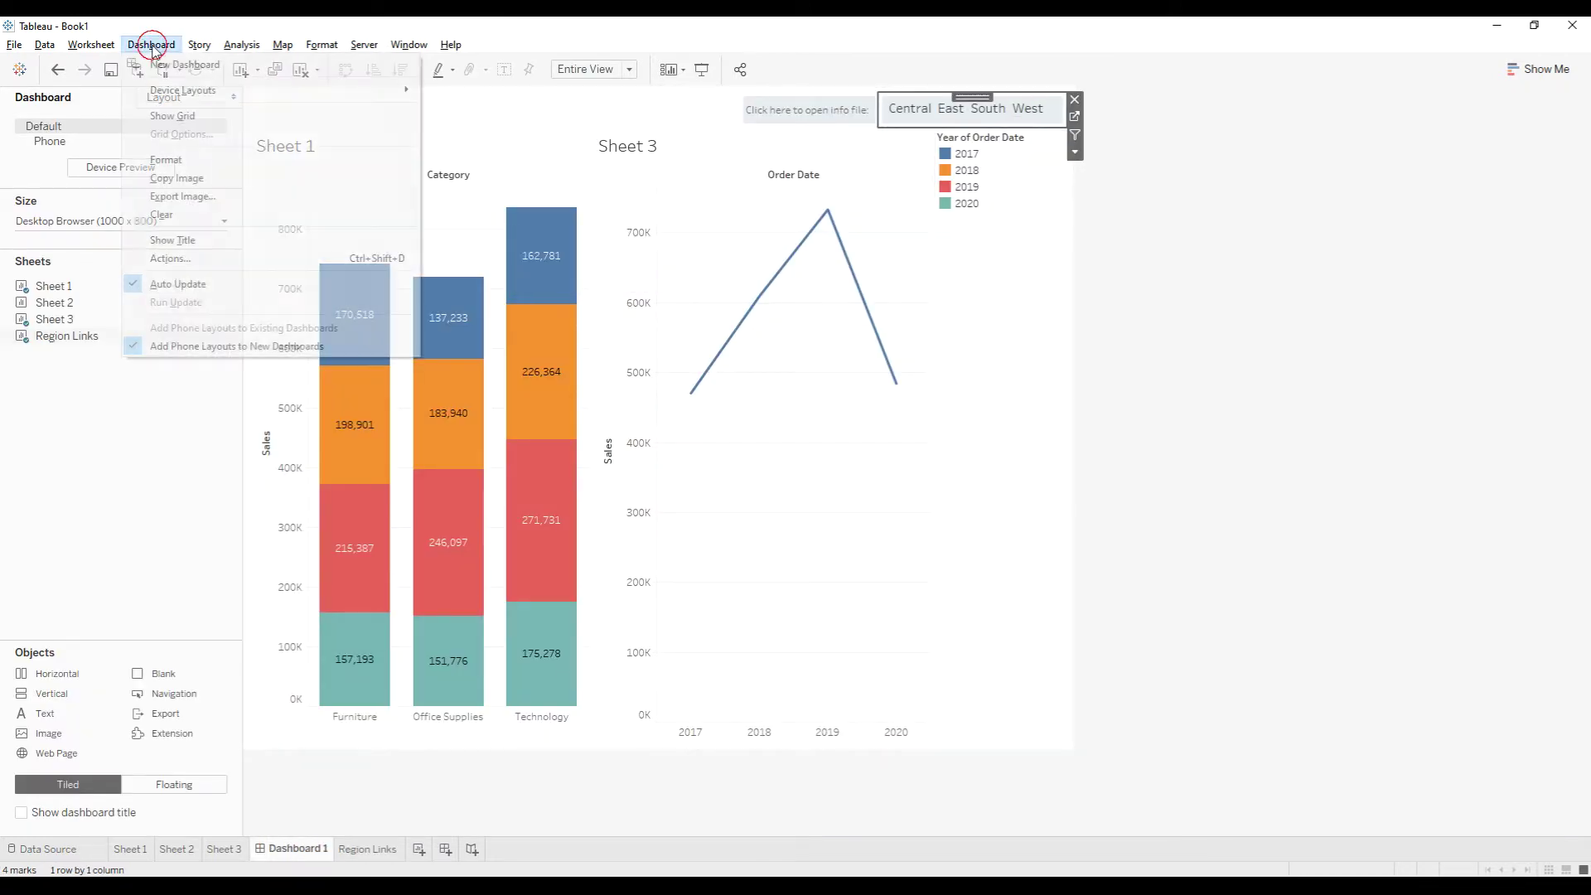
{"action": "left_click", "coordinate": [178, 259]}
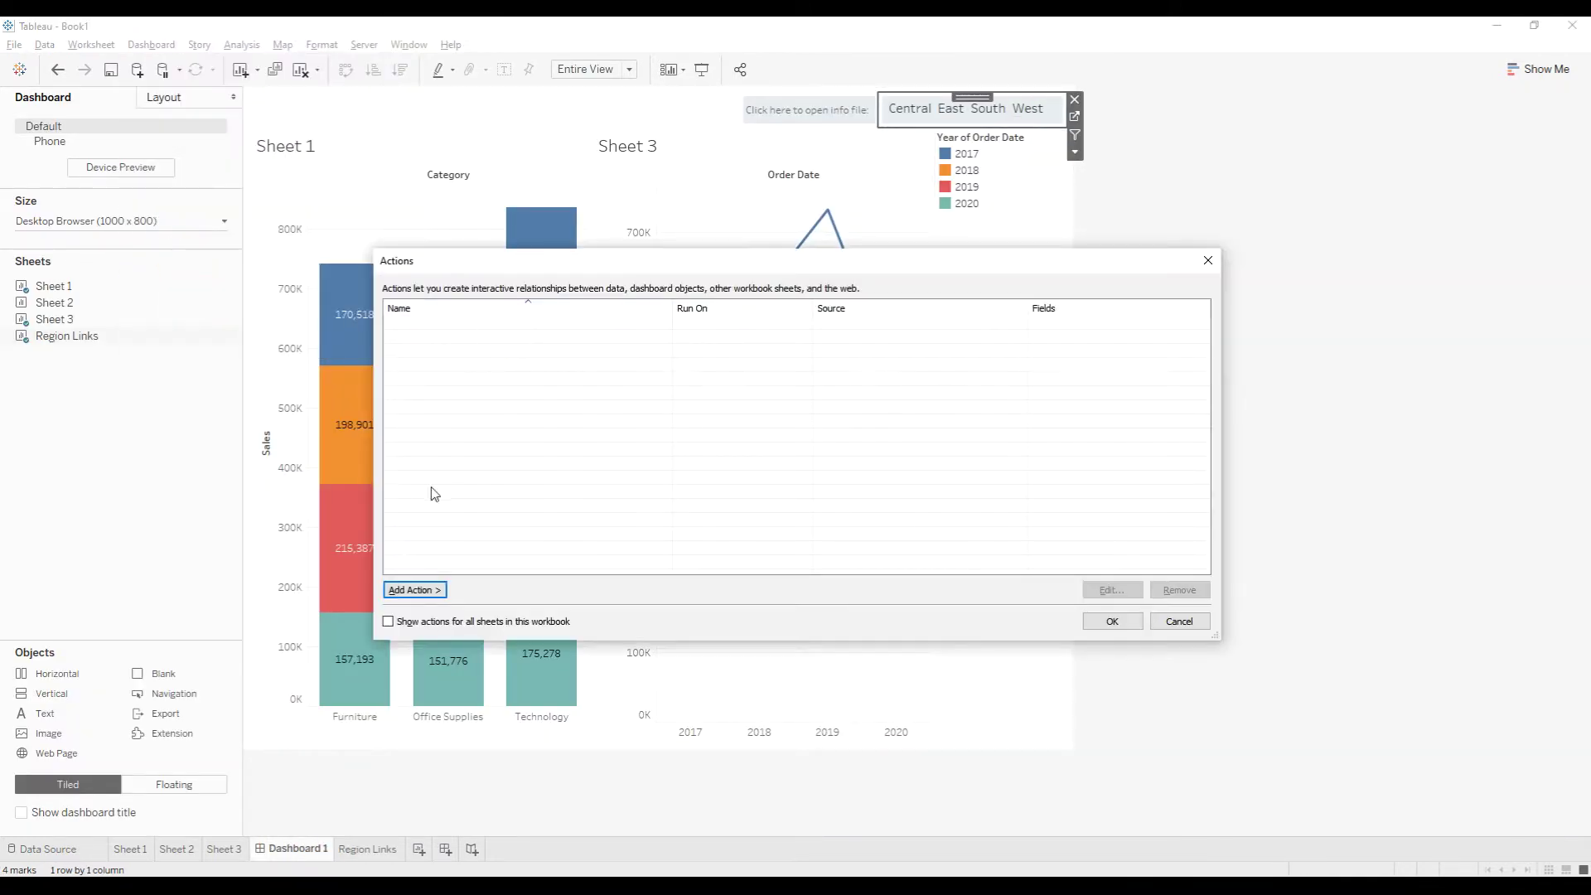
{"action": "left_click", "coordinate": [416, 592]}
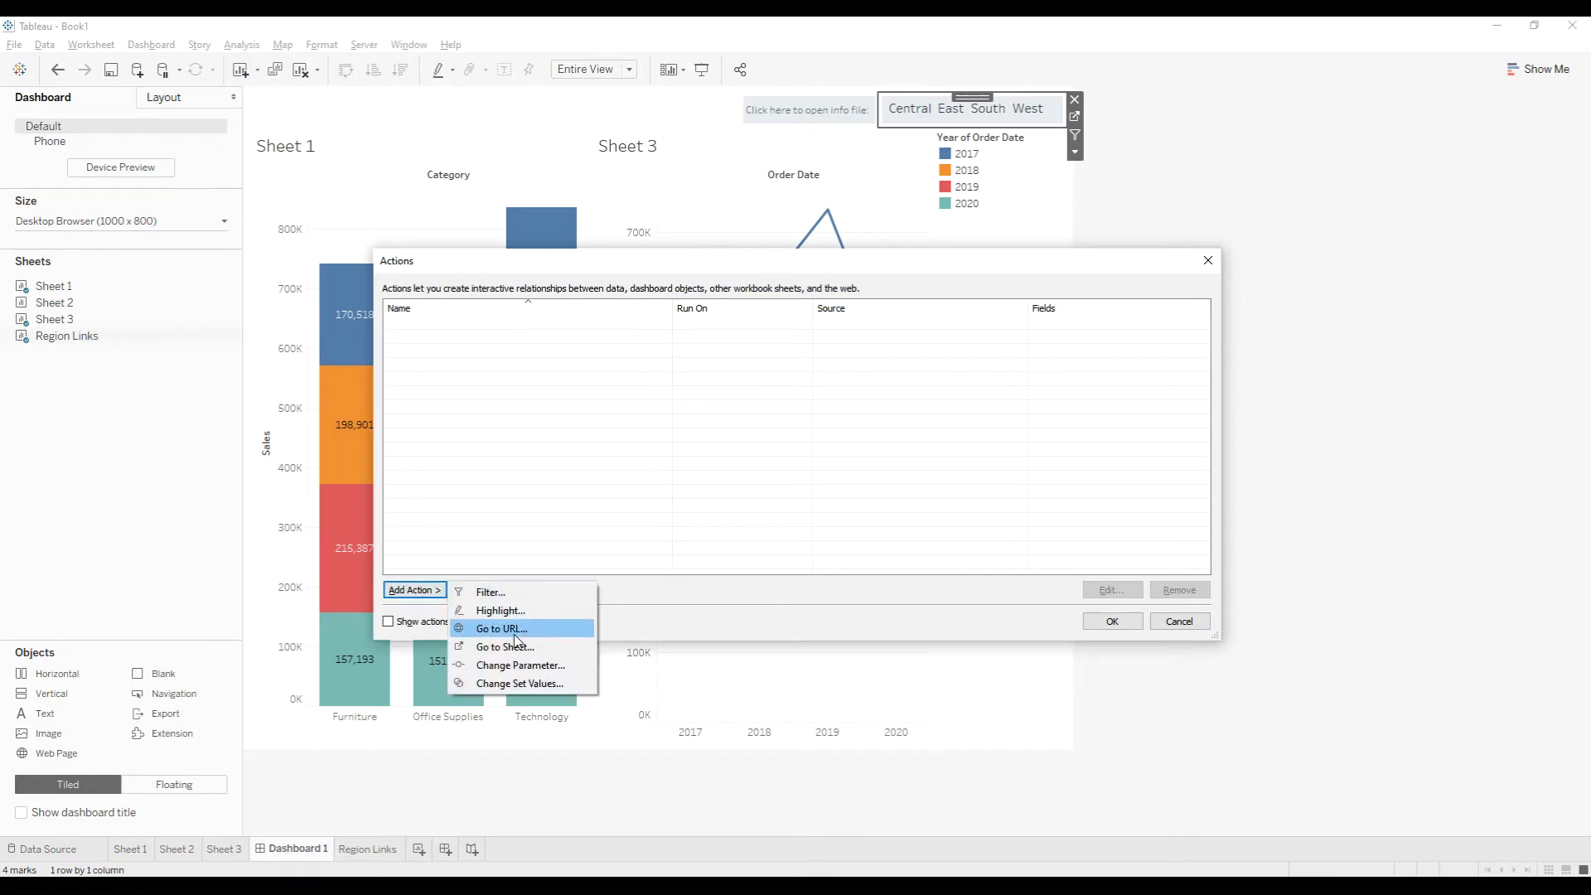
{"action": "left_click", "coordinate": [514, 629]}
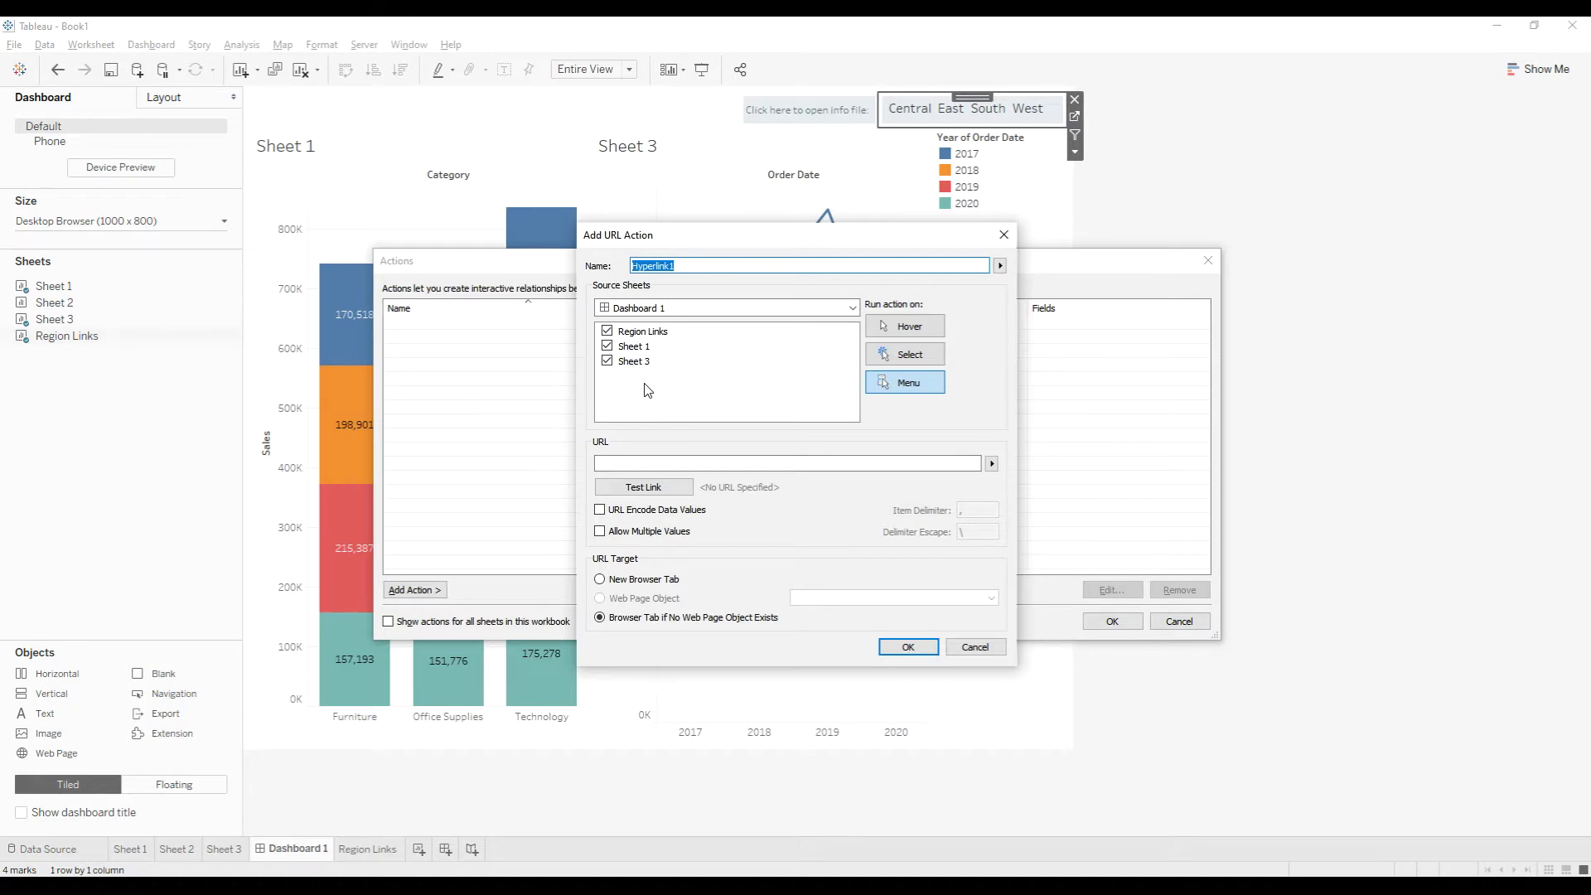
{"action": "left_click", "coordinate": [607, 345]}
{"action": "left_click", "coordinate": [607, 361]}
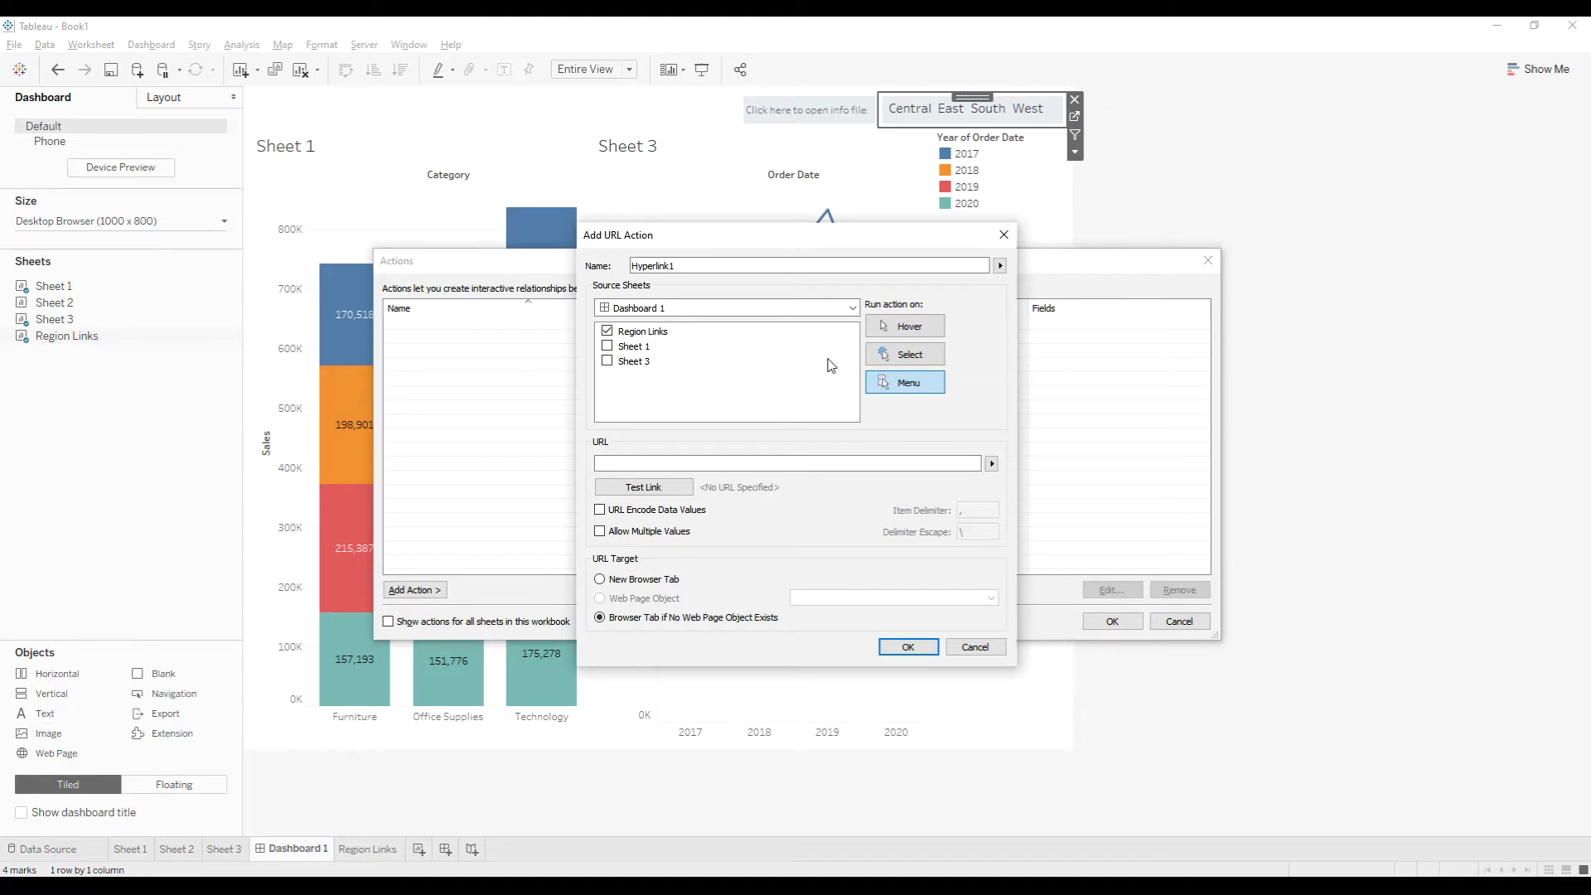
{"action": "left_click", "coordinate": [905, 354]}
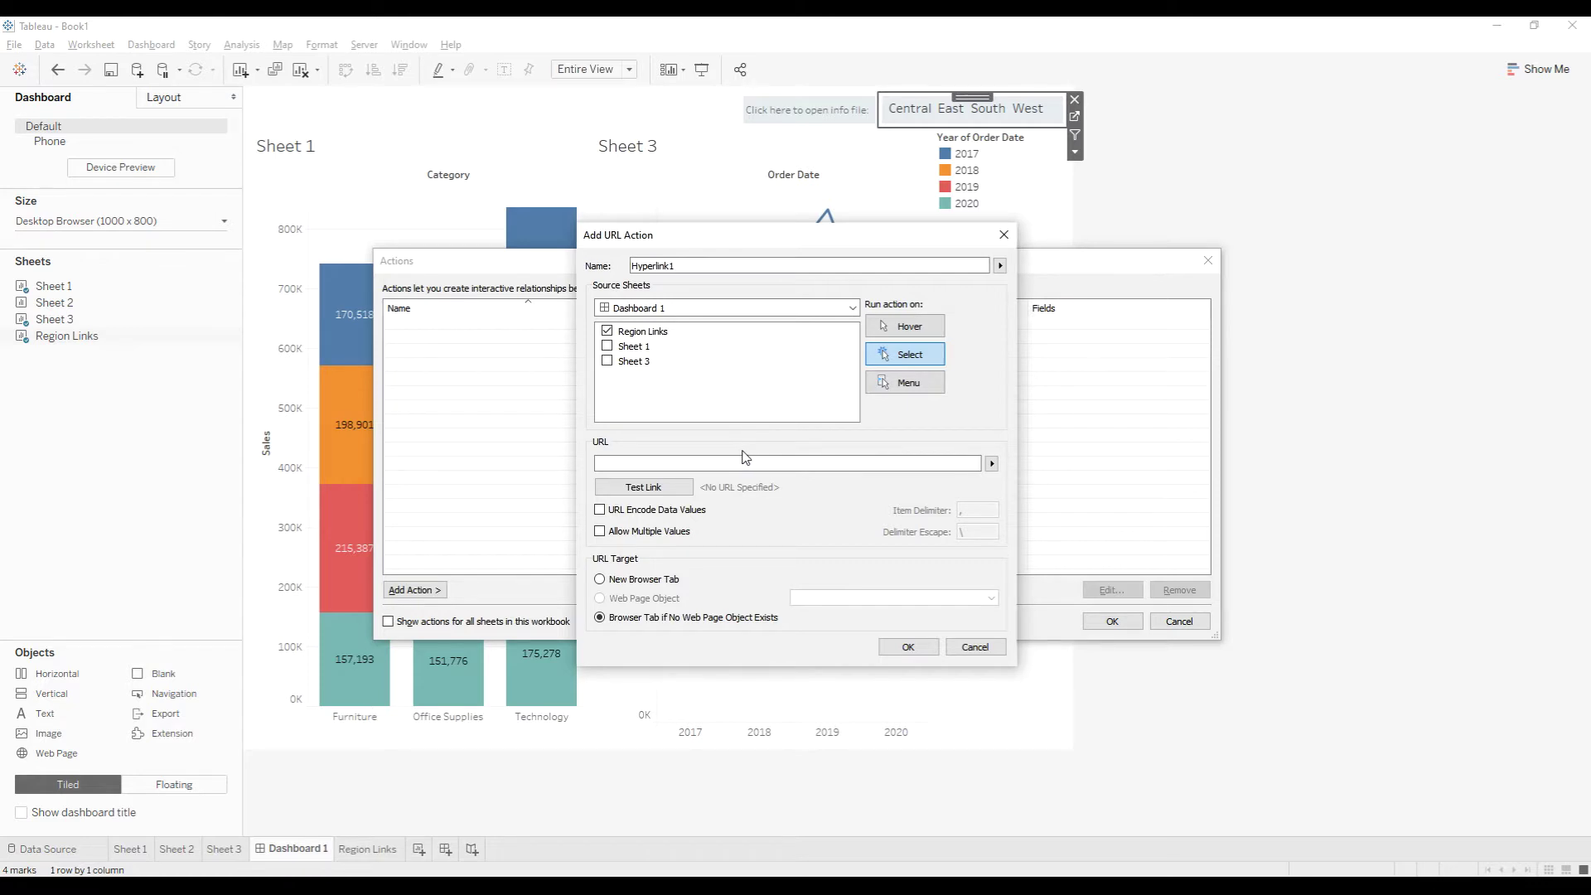
Copy the shared folder's network path from the Sharing Properties window and paste it as the action's URL.
{"action": "left_click", "coordinate": [610, 886]}
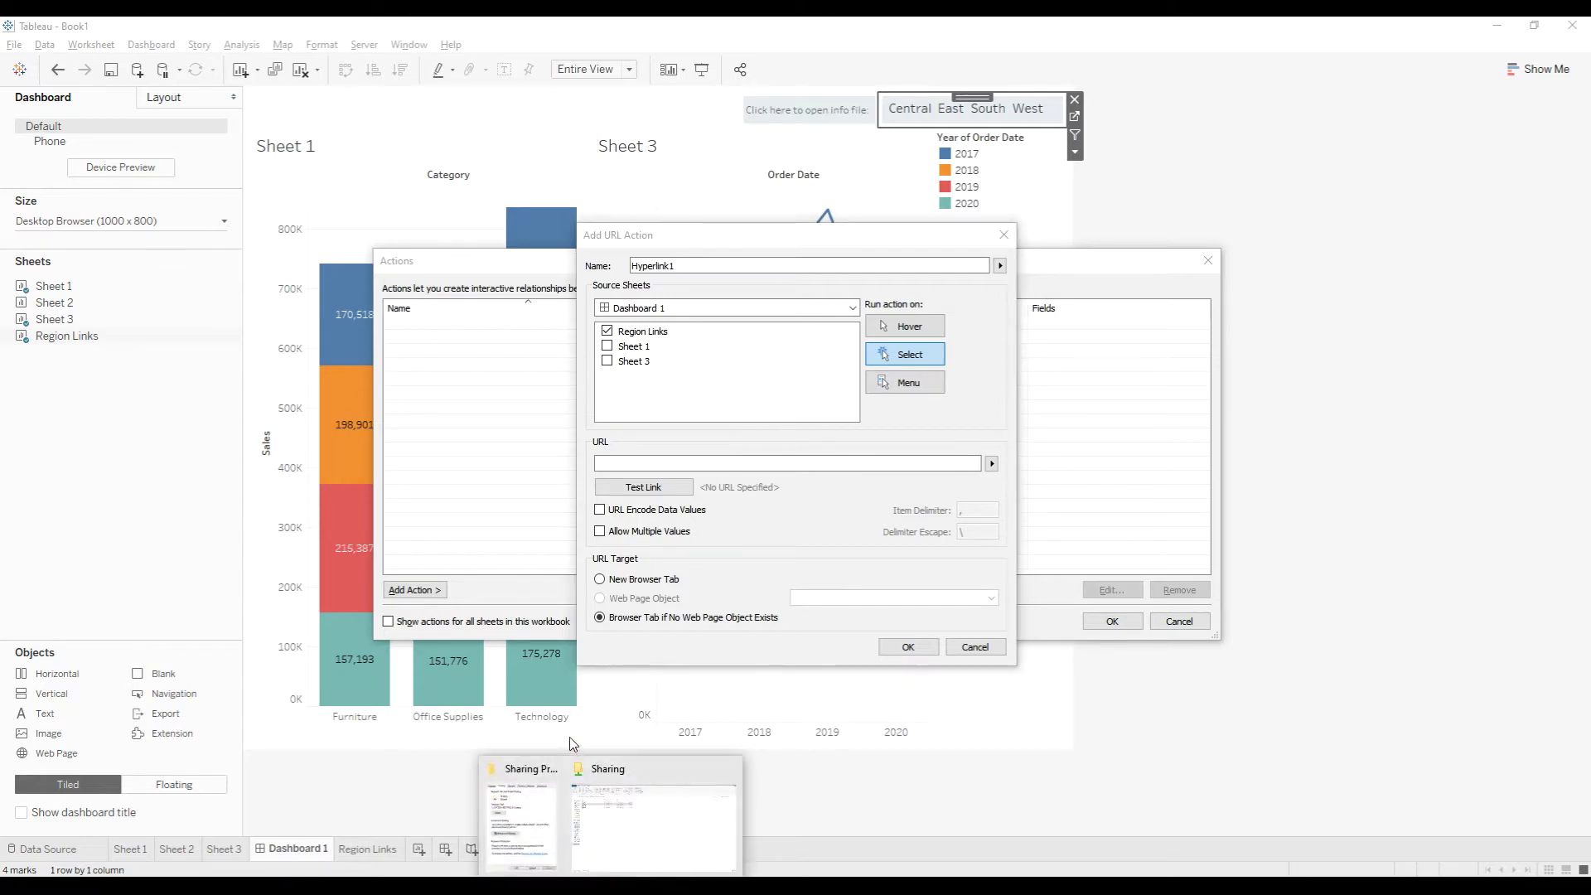
{"action": "left_click", "coordinate": [546, 820]}
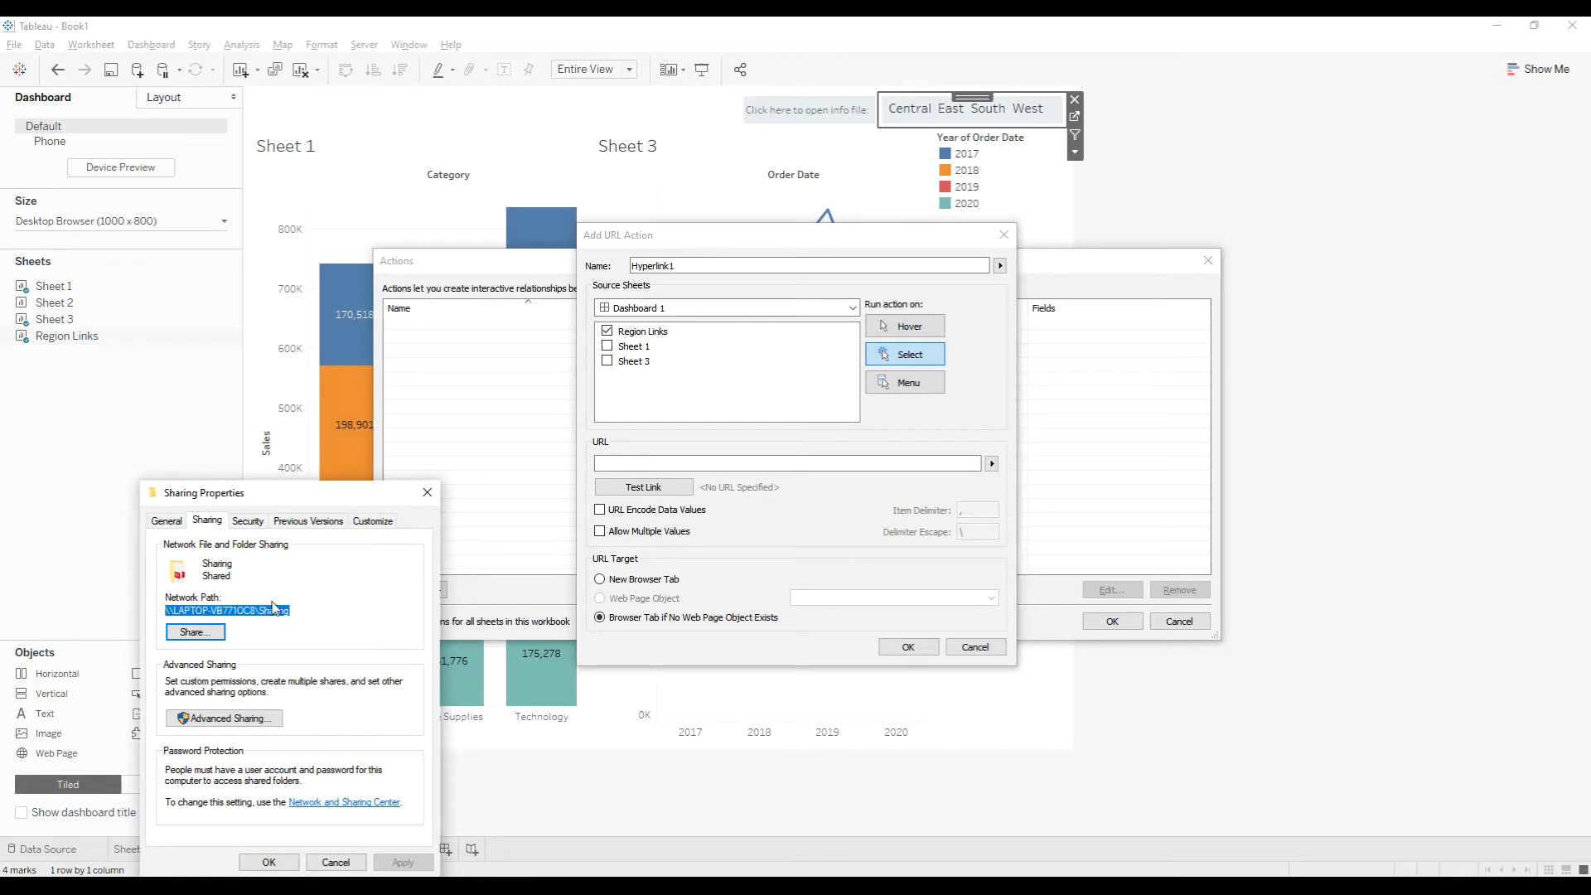
{"action": "left_click_drag", "start_coordinate": [305, 611], "coordinate": [168, 614]}
{"action": "key", "text": "ctrl+c"}
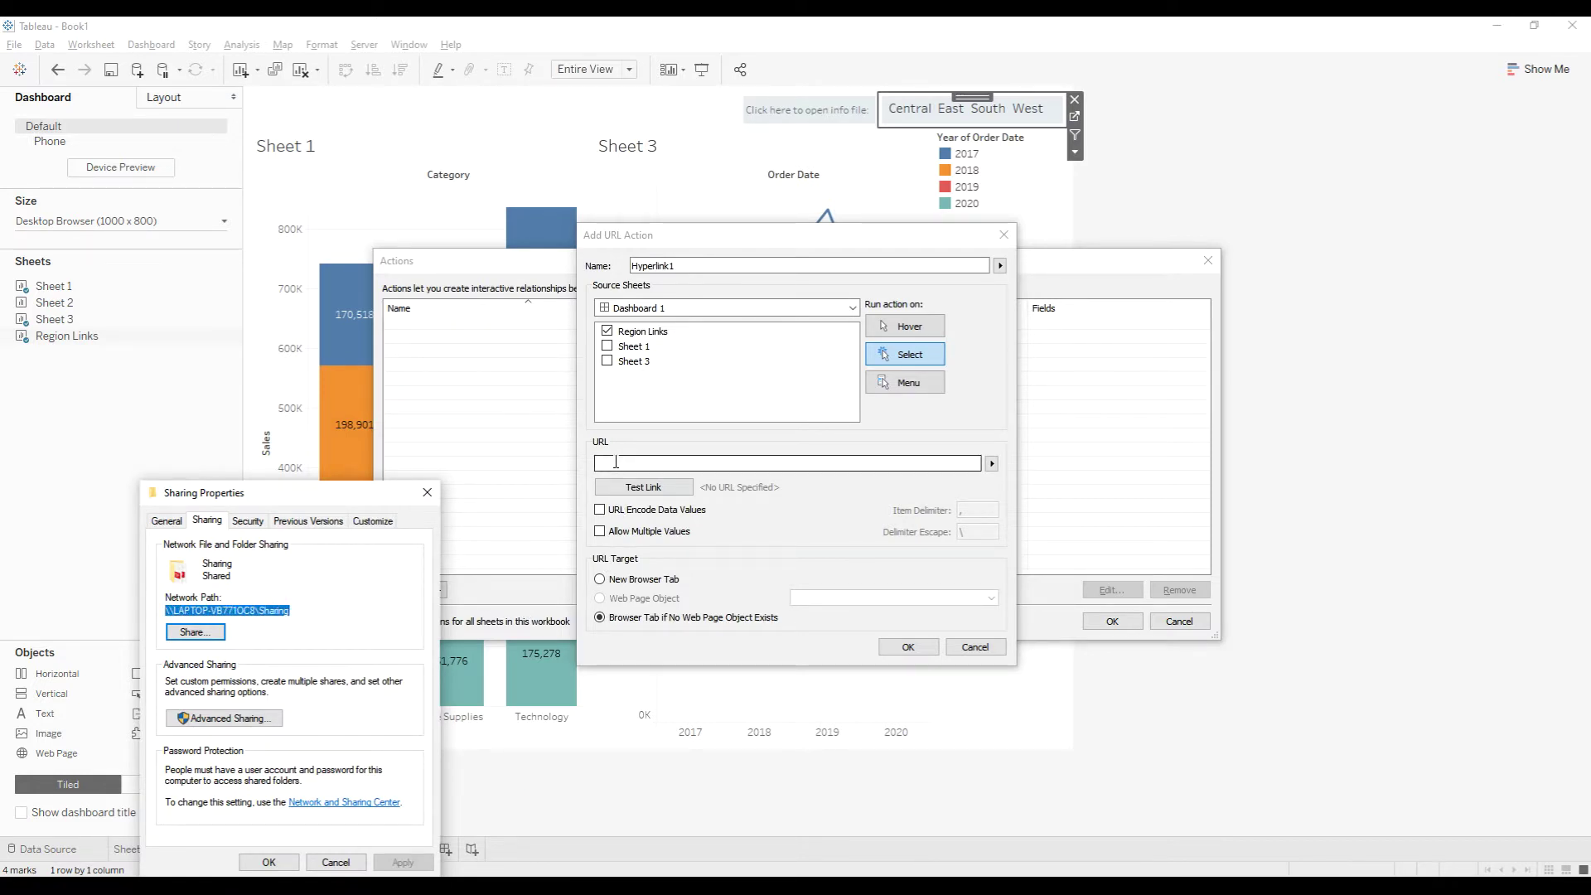
{"action": "left_click", "coordinate": [616, 463]}
{"action": "key", "text": "ctrl+v"}
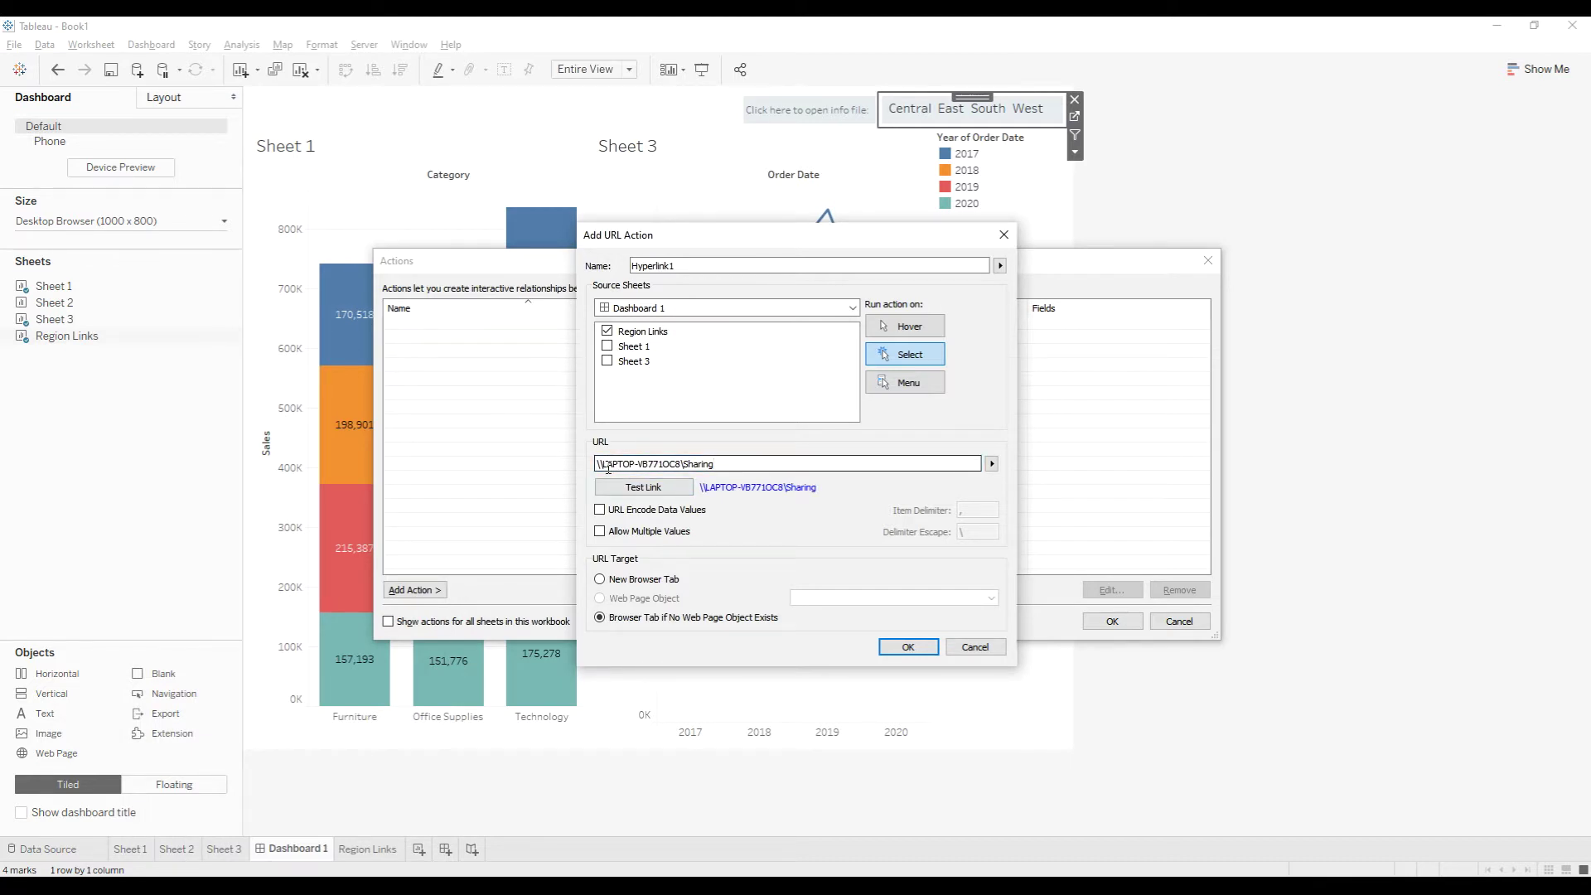
Replace the backslashes in the URL with forward slashes so it reads //LAPTOP-VB771OC8/Sharing.
{"action": "left_click", "coordinate": [608, 464]}
{"action": "key", "text": "BackSpace"}
{"action": "key", "text": "BackSpace"}
{"action": "type", "text": "//"}
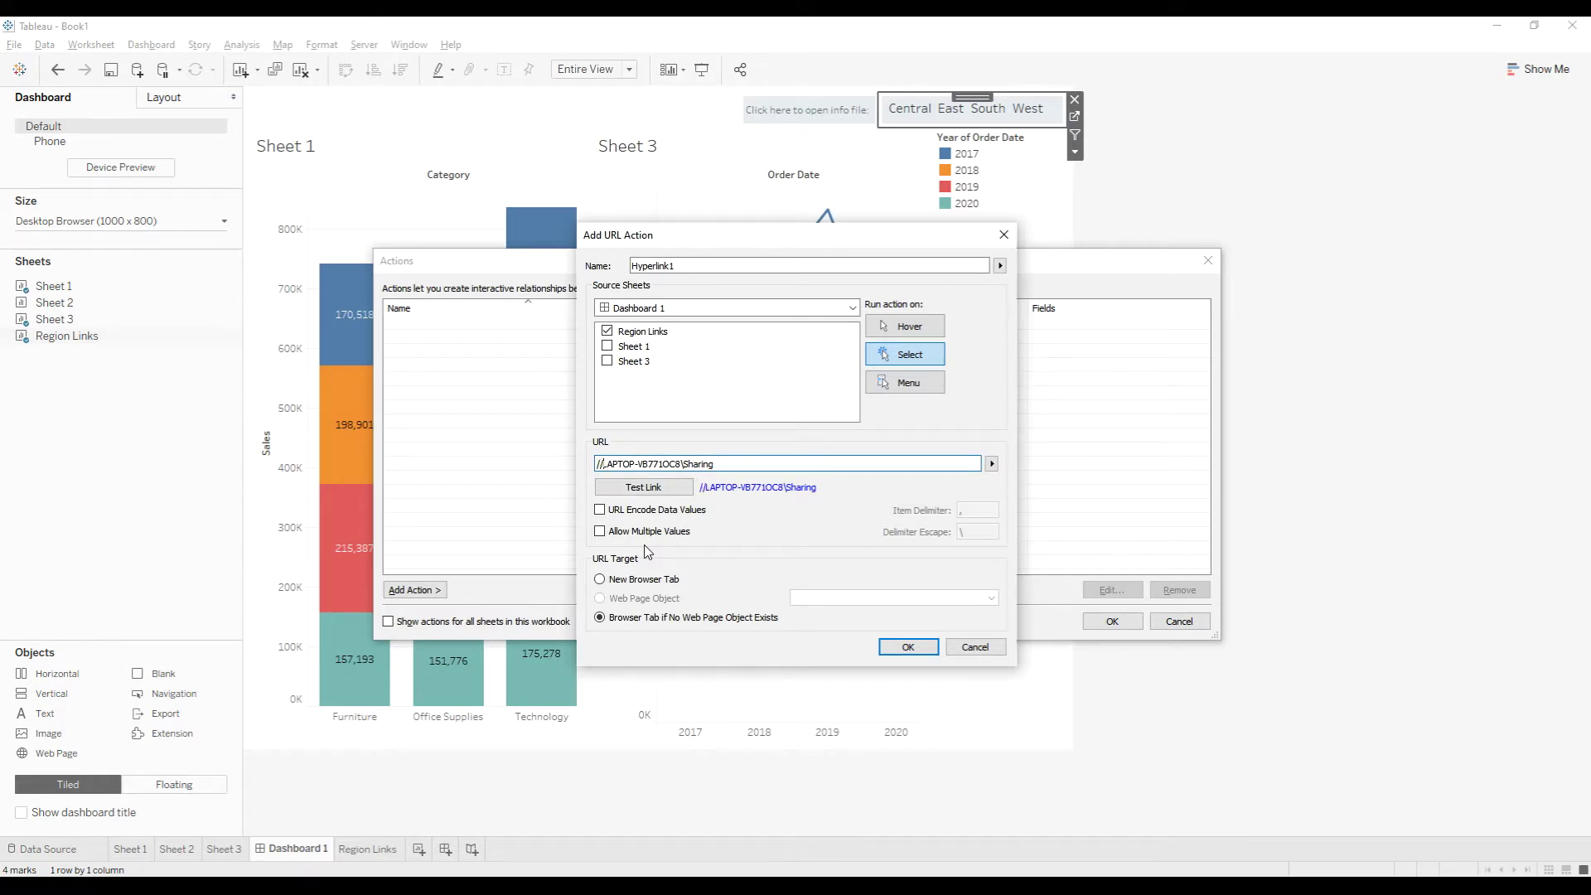
{"action": "left_click", "coordinate": [687, 464]}
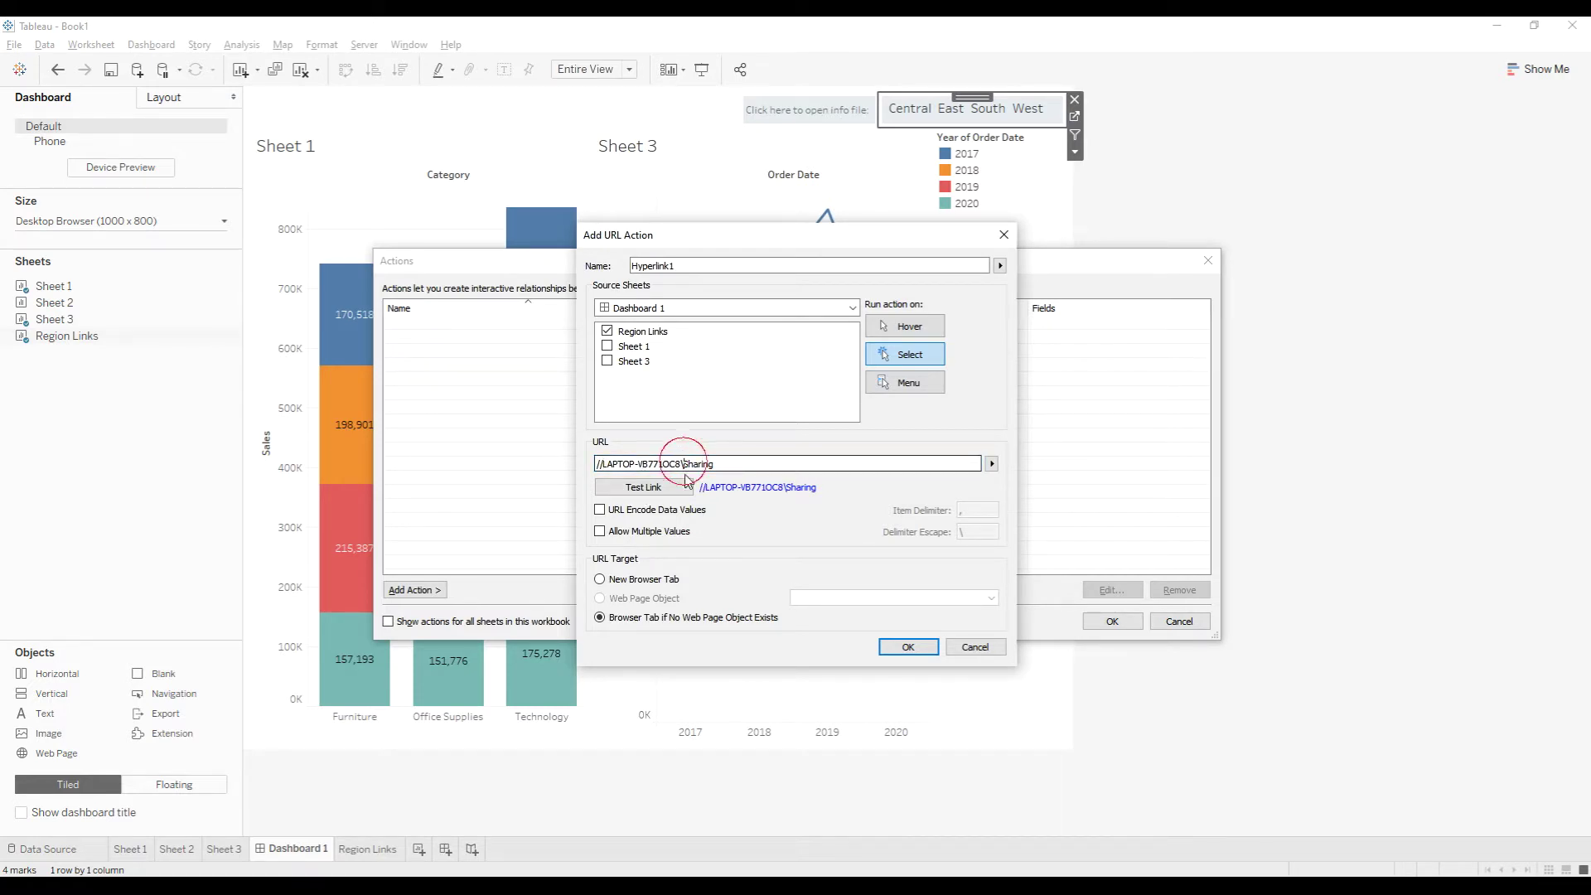
{"action": "key", "text": "BackSpace"}
{"action": "type", "text": "/"}
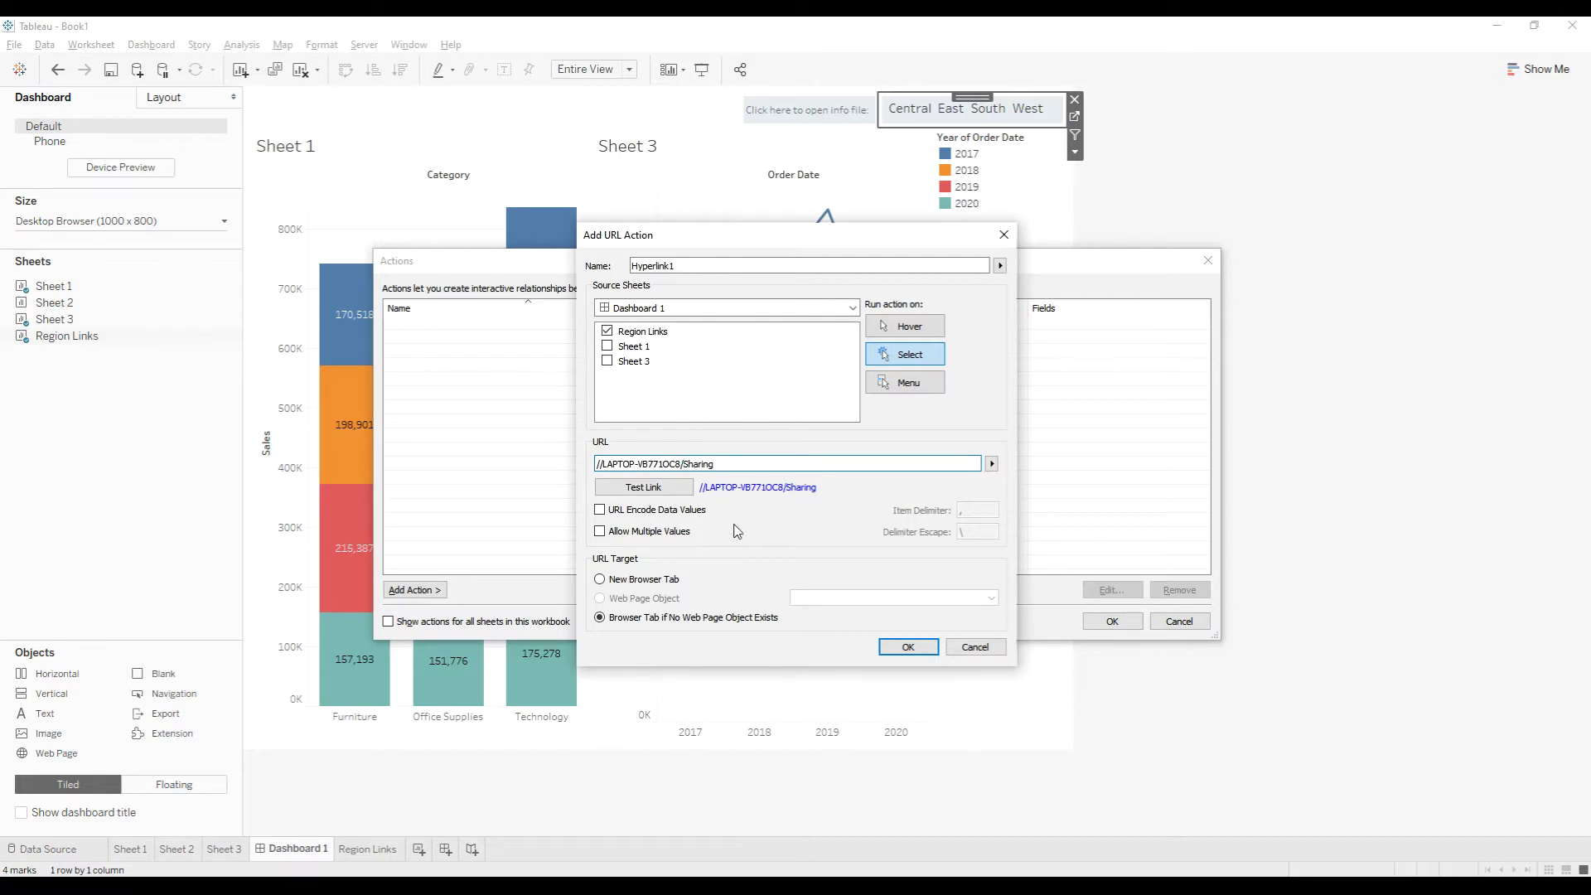
Extend the URL with /<Region>.pdf using the inserted Region field, and save the action after testing its link.
{"action": "type", "text": "/"}
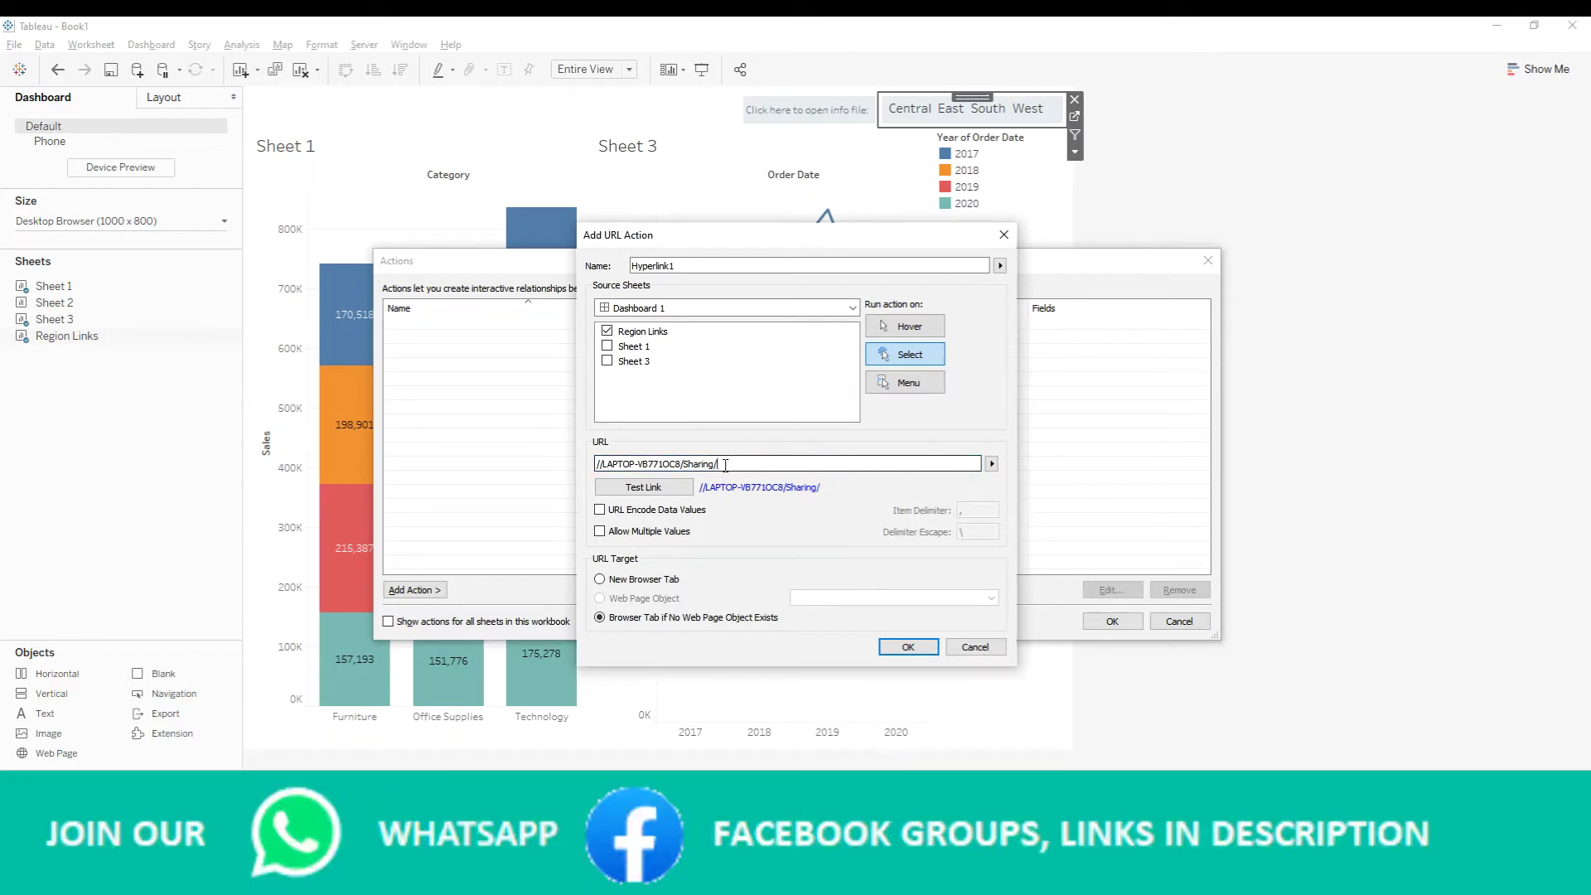
{"action": "left_click", "coordinate": [991, 465]}
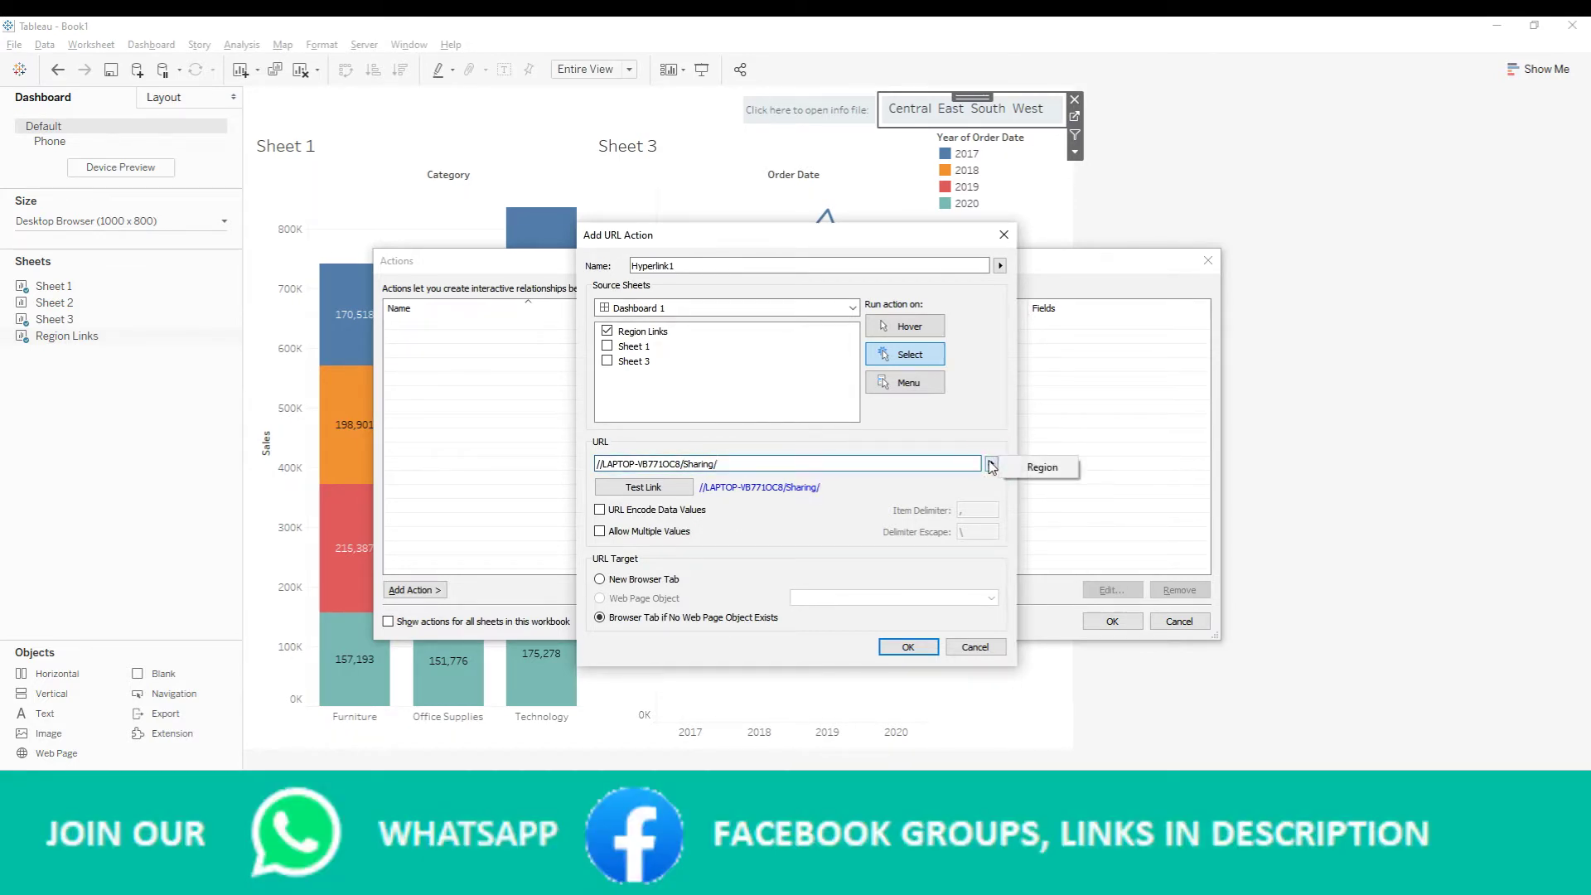
{"action": "left_click", "coordinate": [1036, 468]}
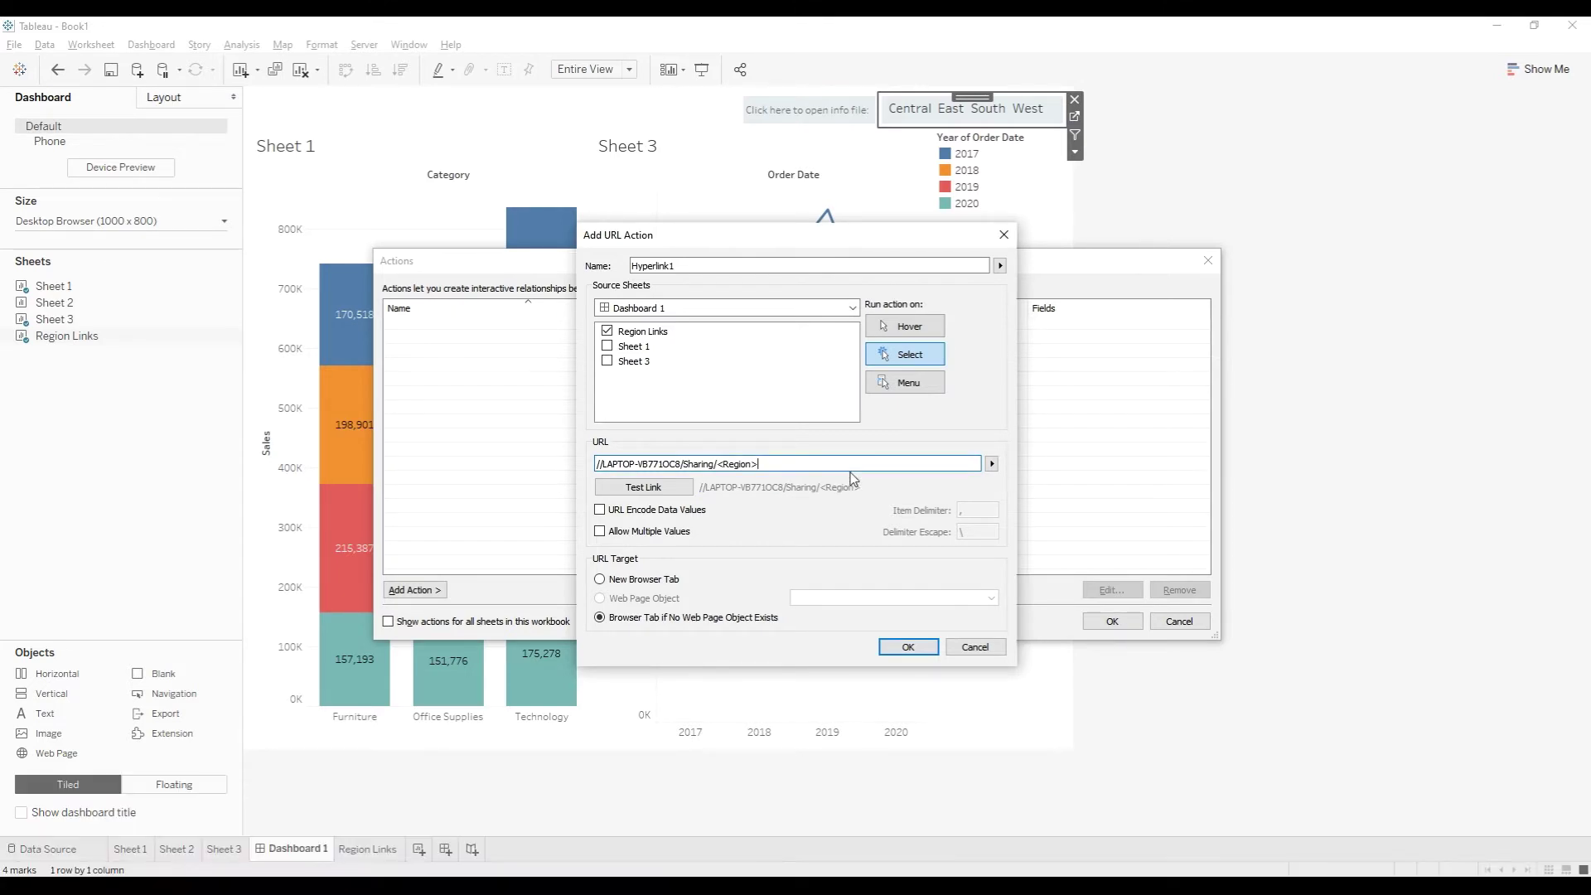
{"action": "type", "text": ".pdf"}
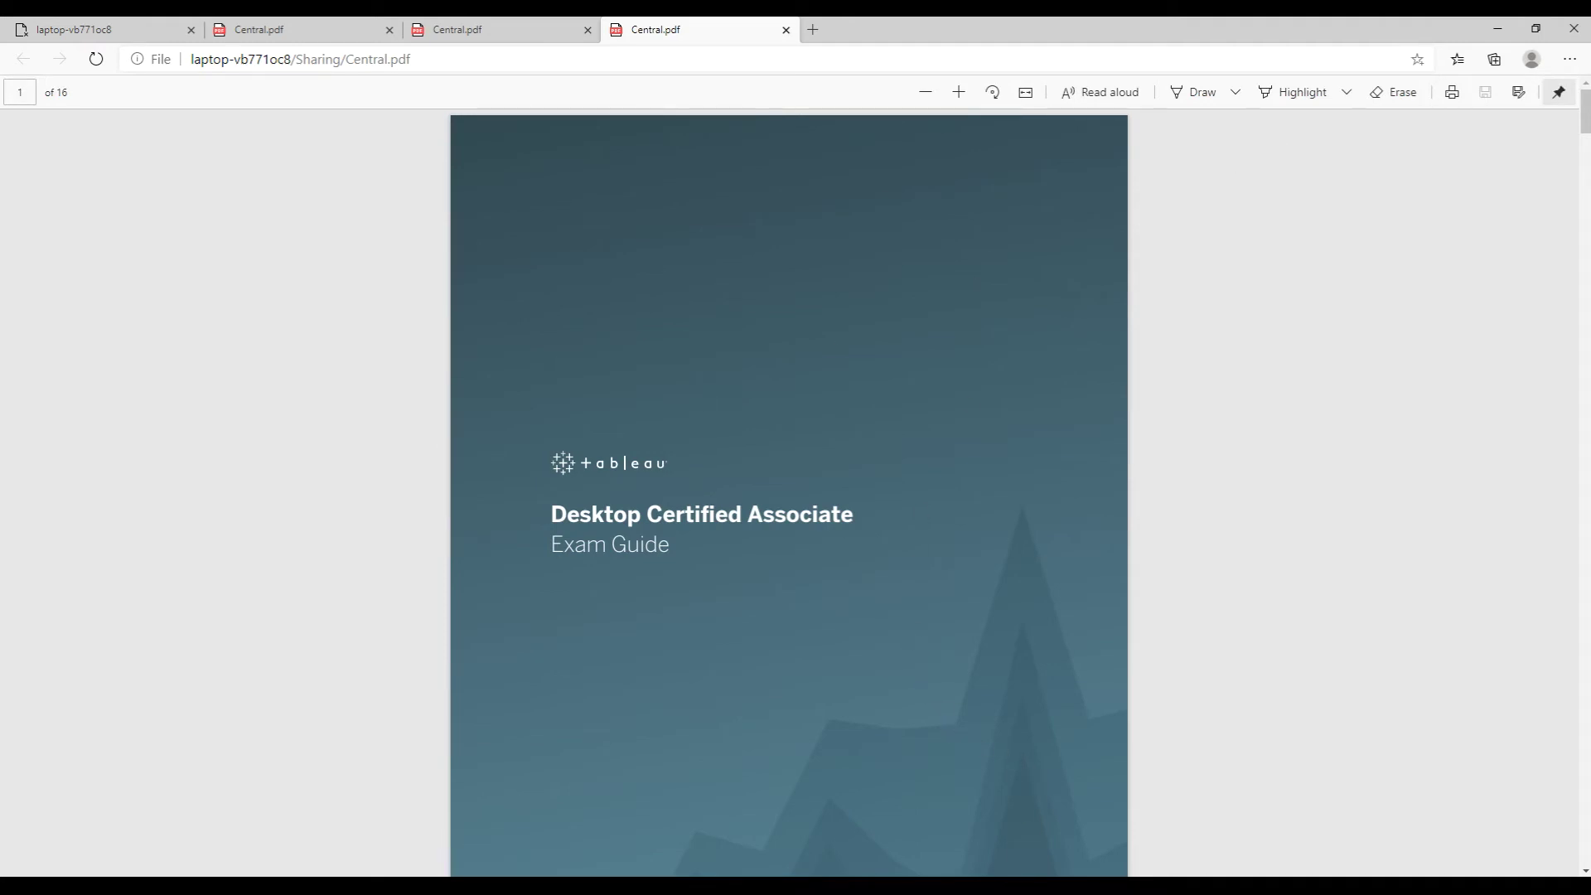
{"action": "key", "text": "alt+Tab"}
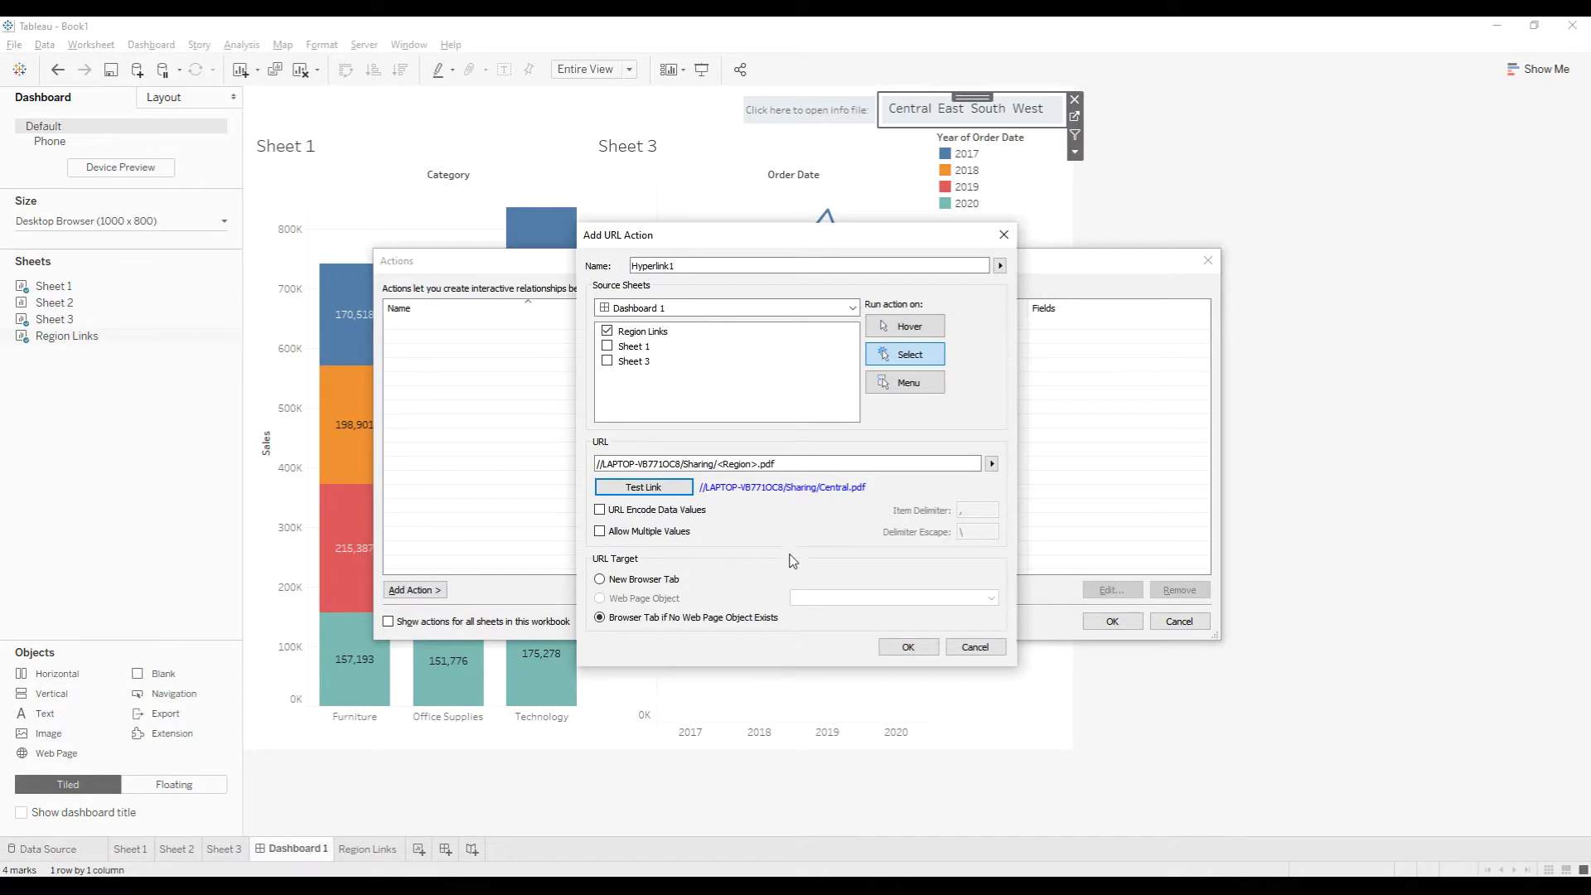
{"action": "left_click", "coordinate": [908, 647]}
{"action": "left_click", "coordinate": [1112, 621]}
Test the dashboard's East and South region links in the browser, returning to Tableau after each.
{"action": "left_click", "coordinate": [1248, 250]}
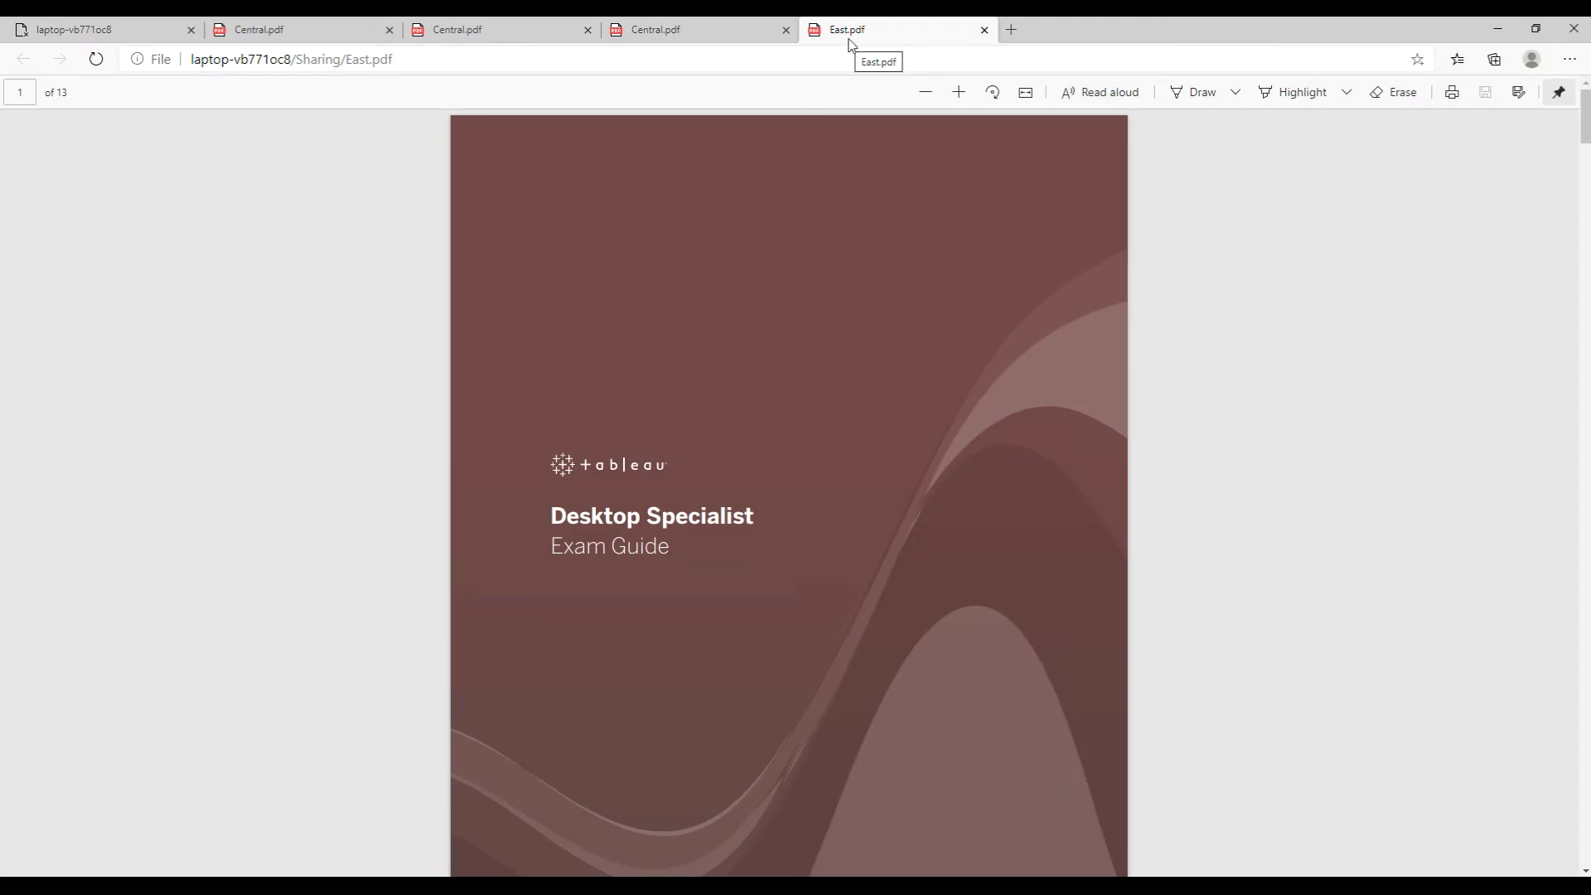
{"action": "key", "text": "alt+Tab"}
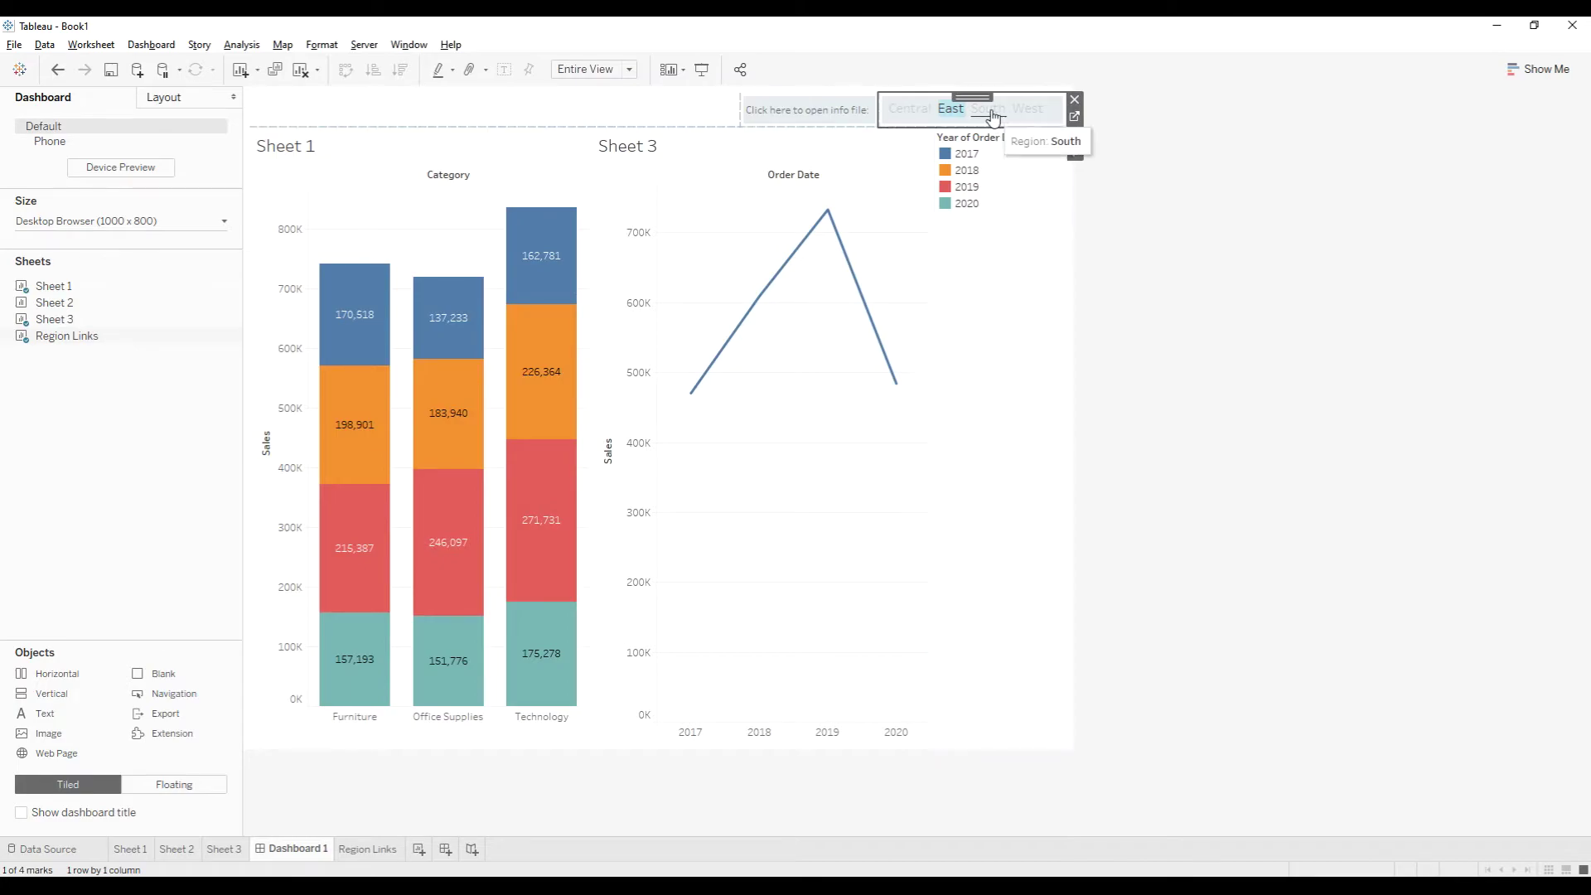
{"action": "left_click", "coordinate": [989, 109]}
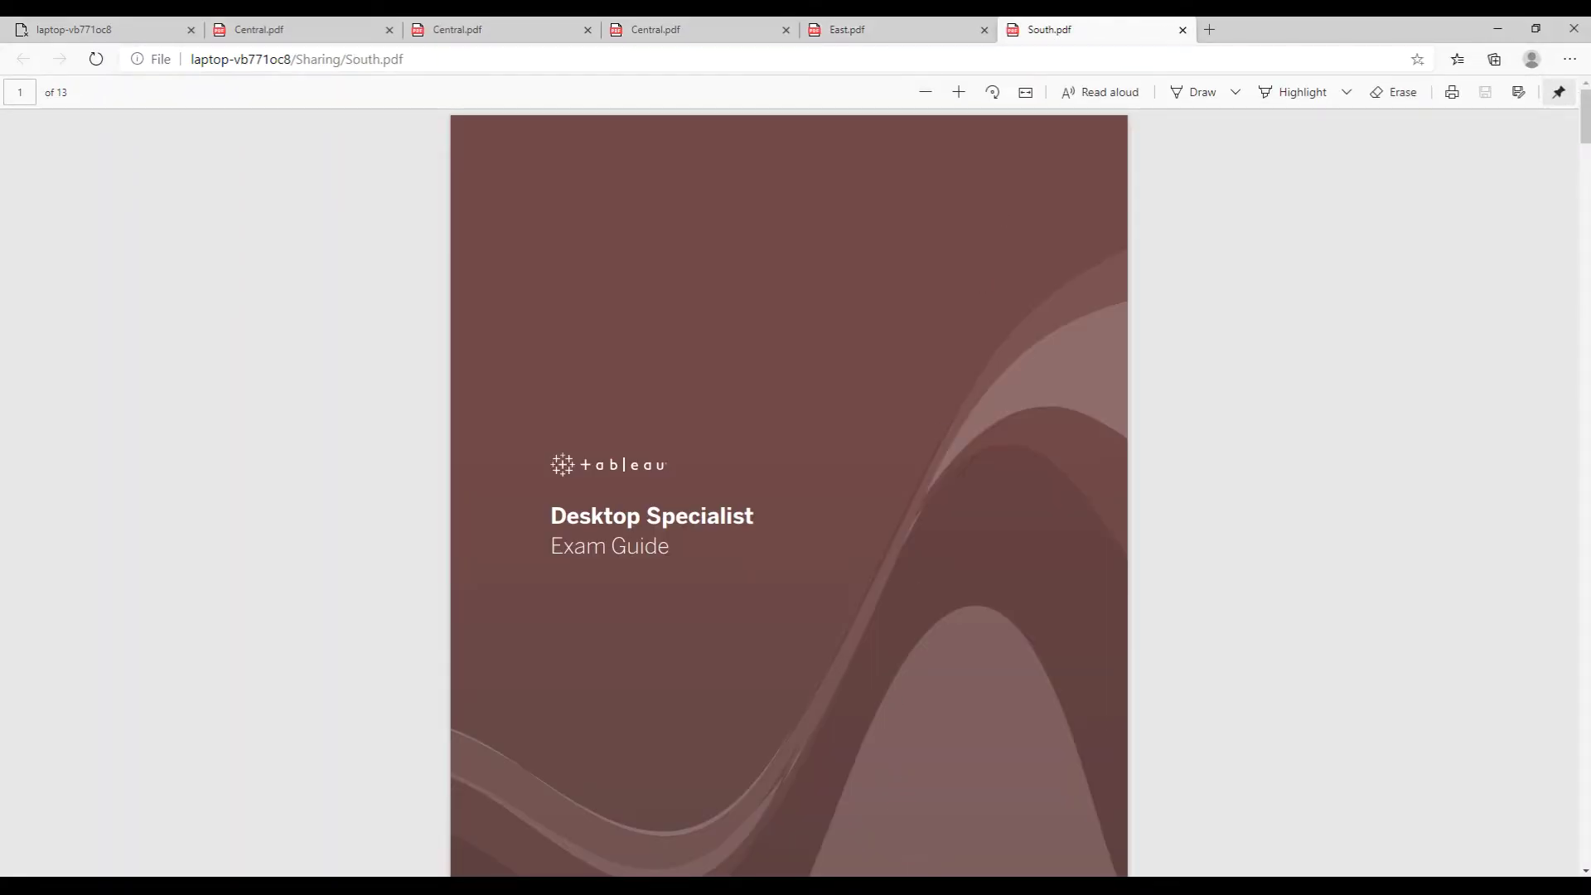
{"action": "key", "text": "alt+Tab"}
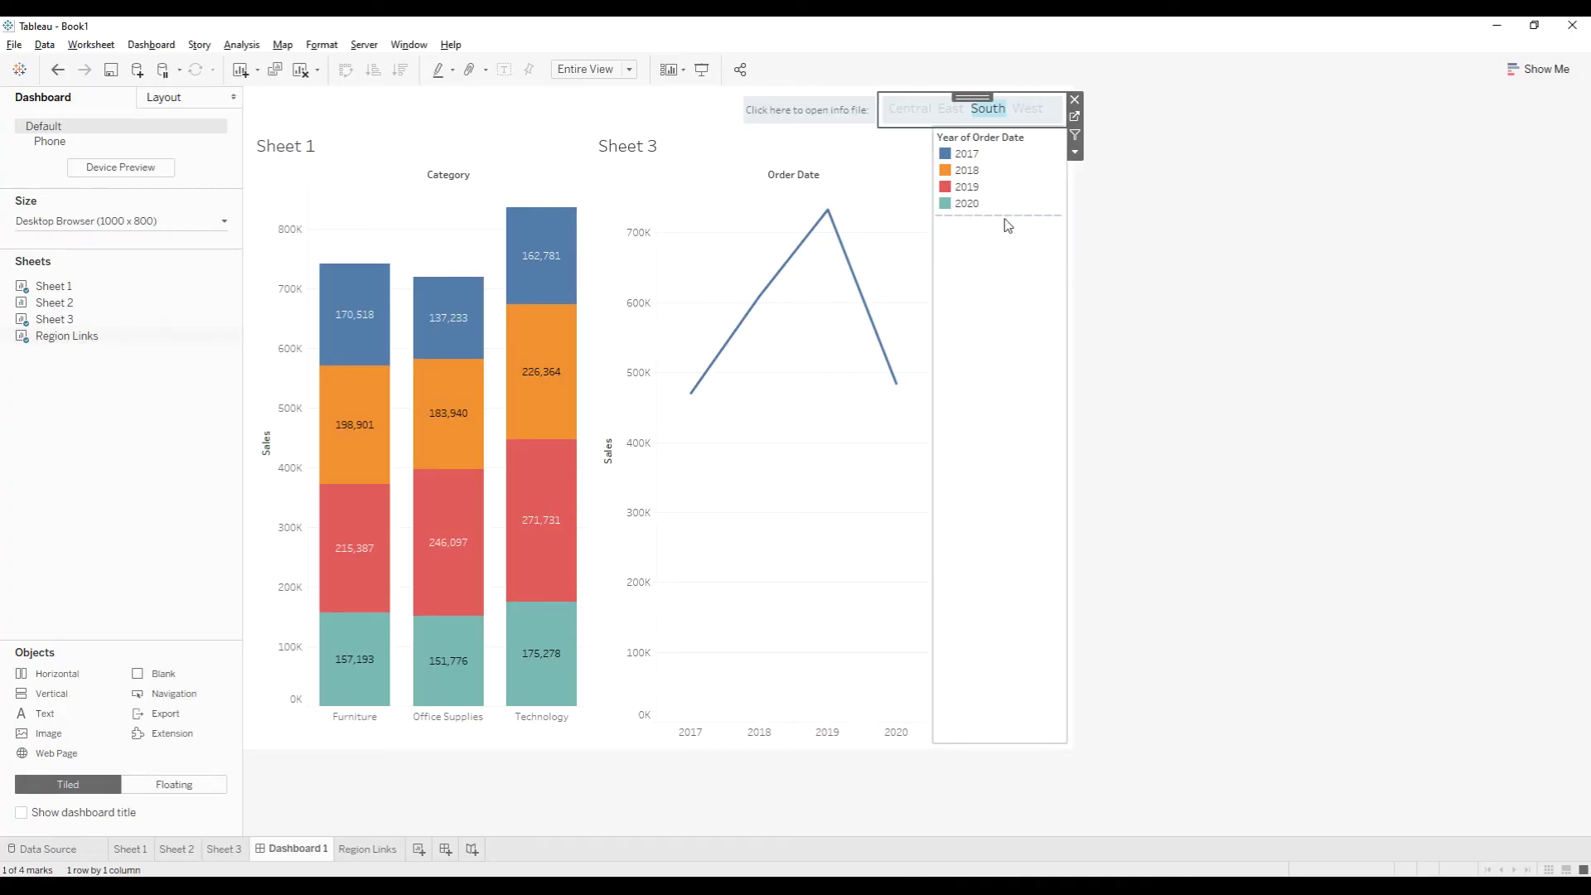
Edit the Hyperlink1 action to prefix its URL with file: and save the change.
{"action": "left_click", "coordinate": [151, 44]}
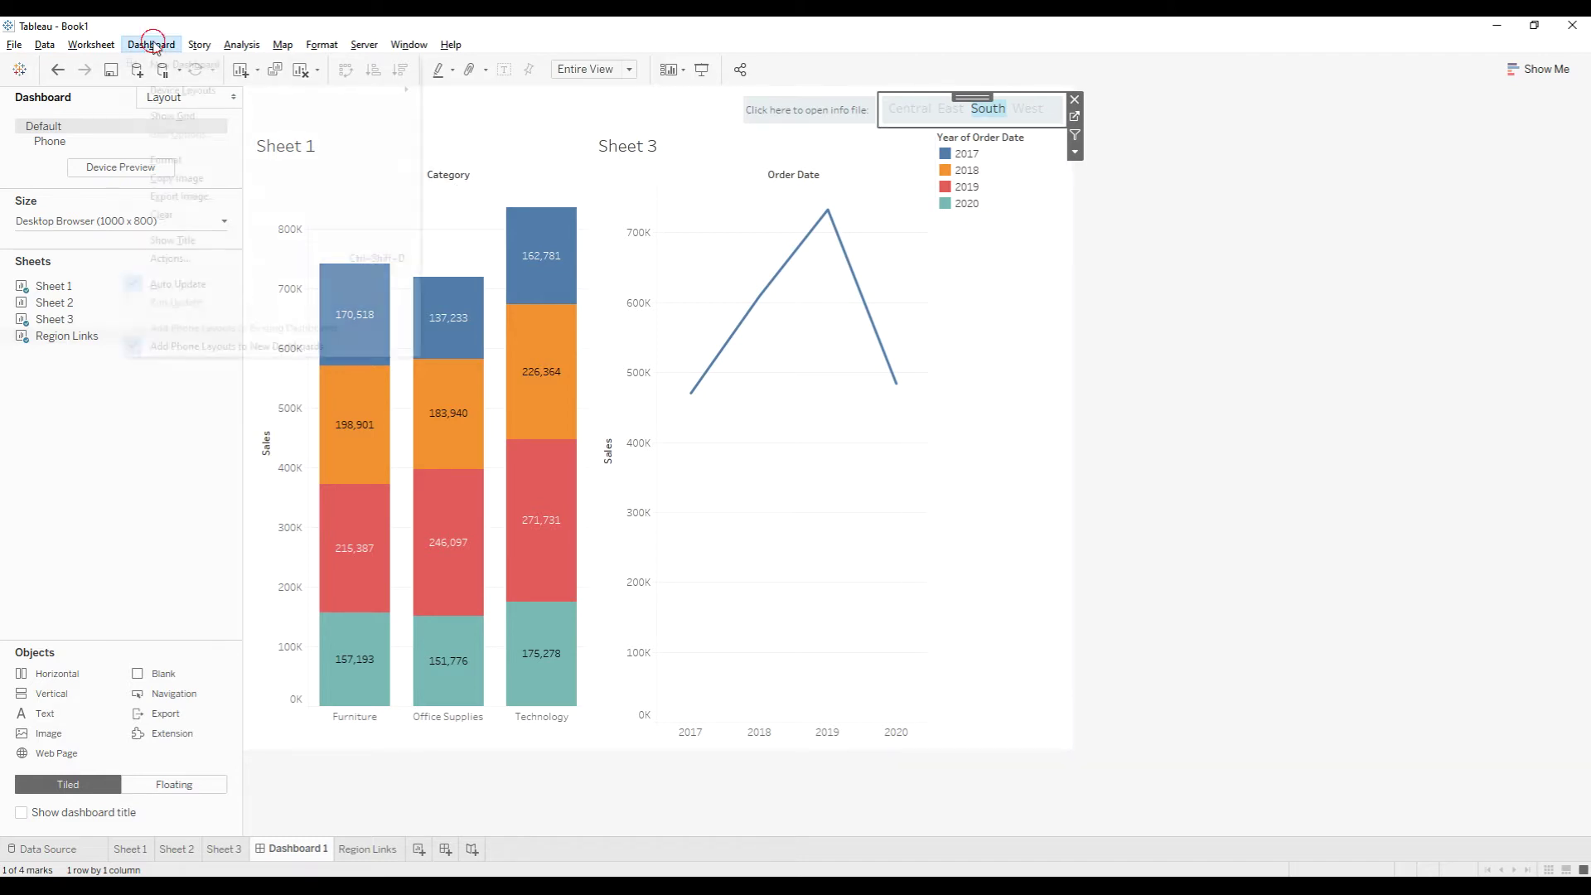
{"action": "left_click", "coordinate": [178, 258]}
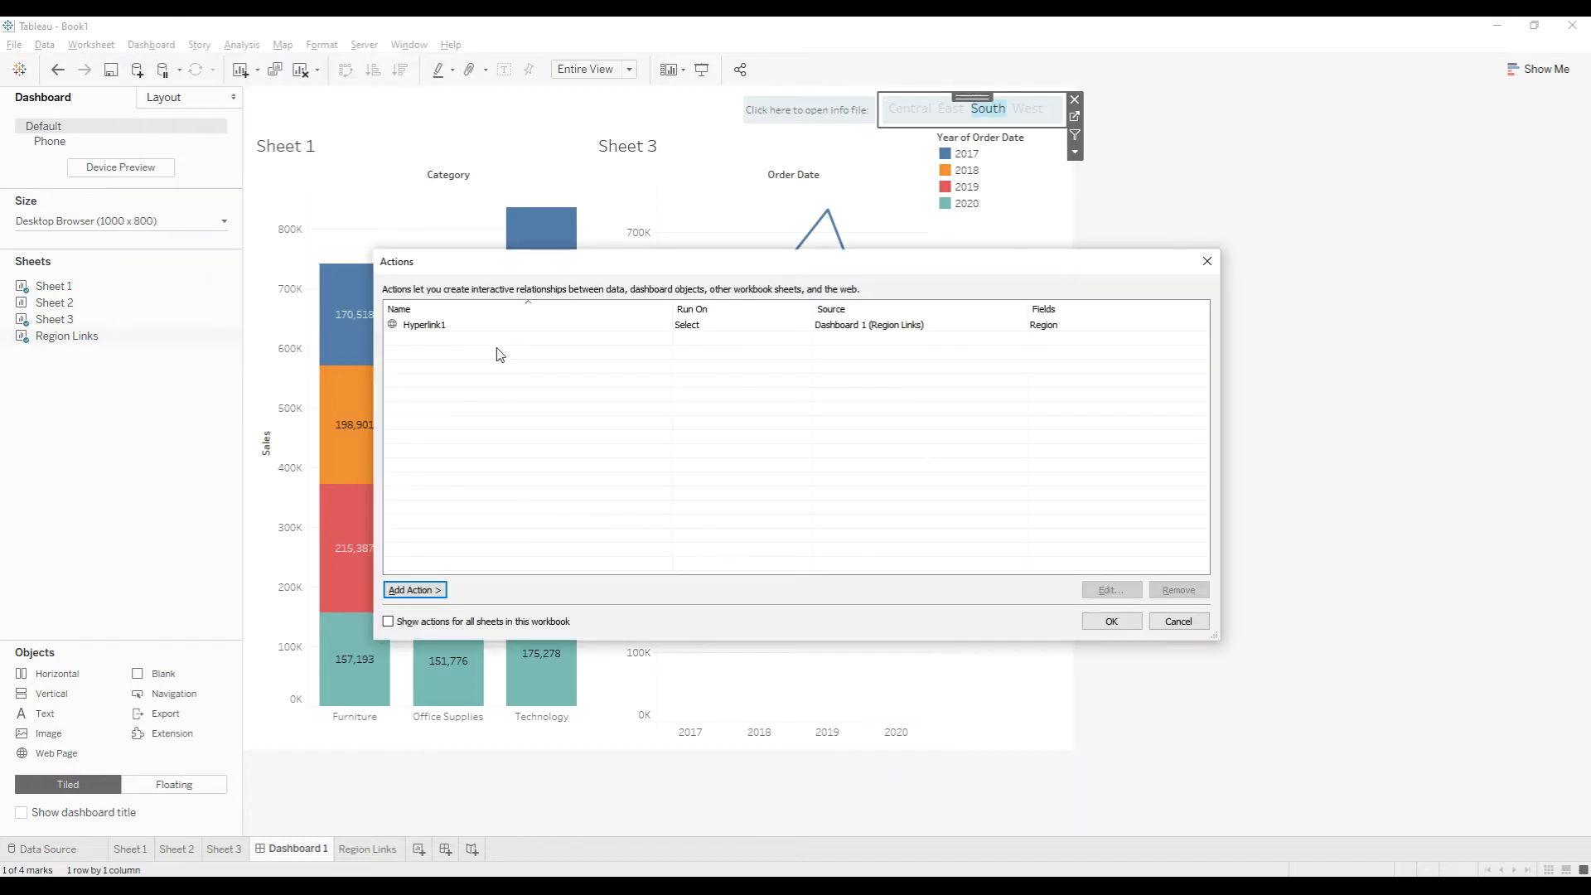
{"action": "left_click", "coordinate": [478, 330]}
{"action": "left_click", "coordinate": [1111, 589]}
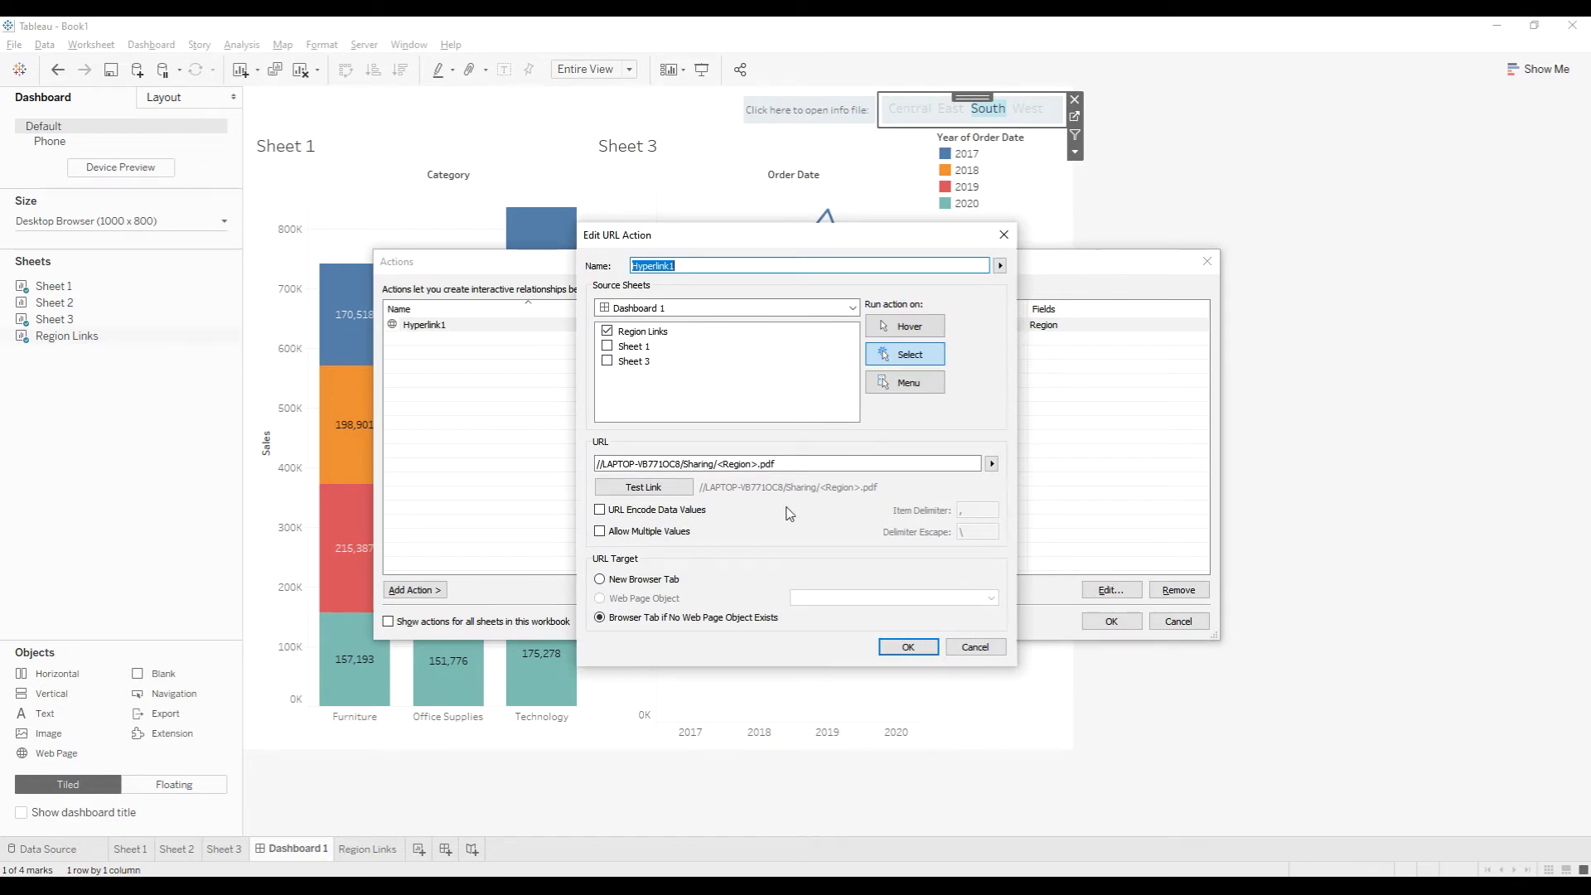
{"action": "left_click", "coordinate": [600, 463]}
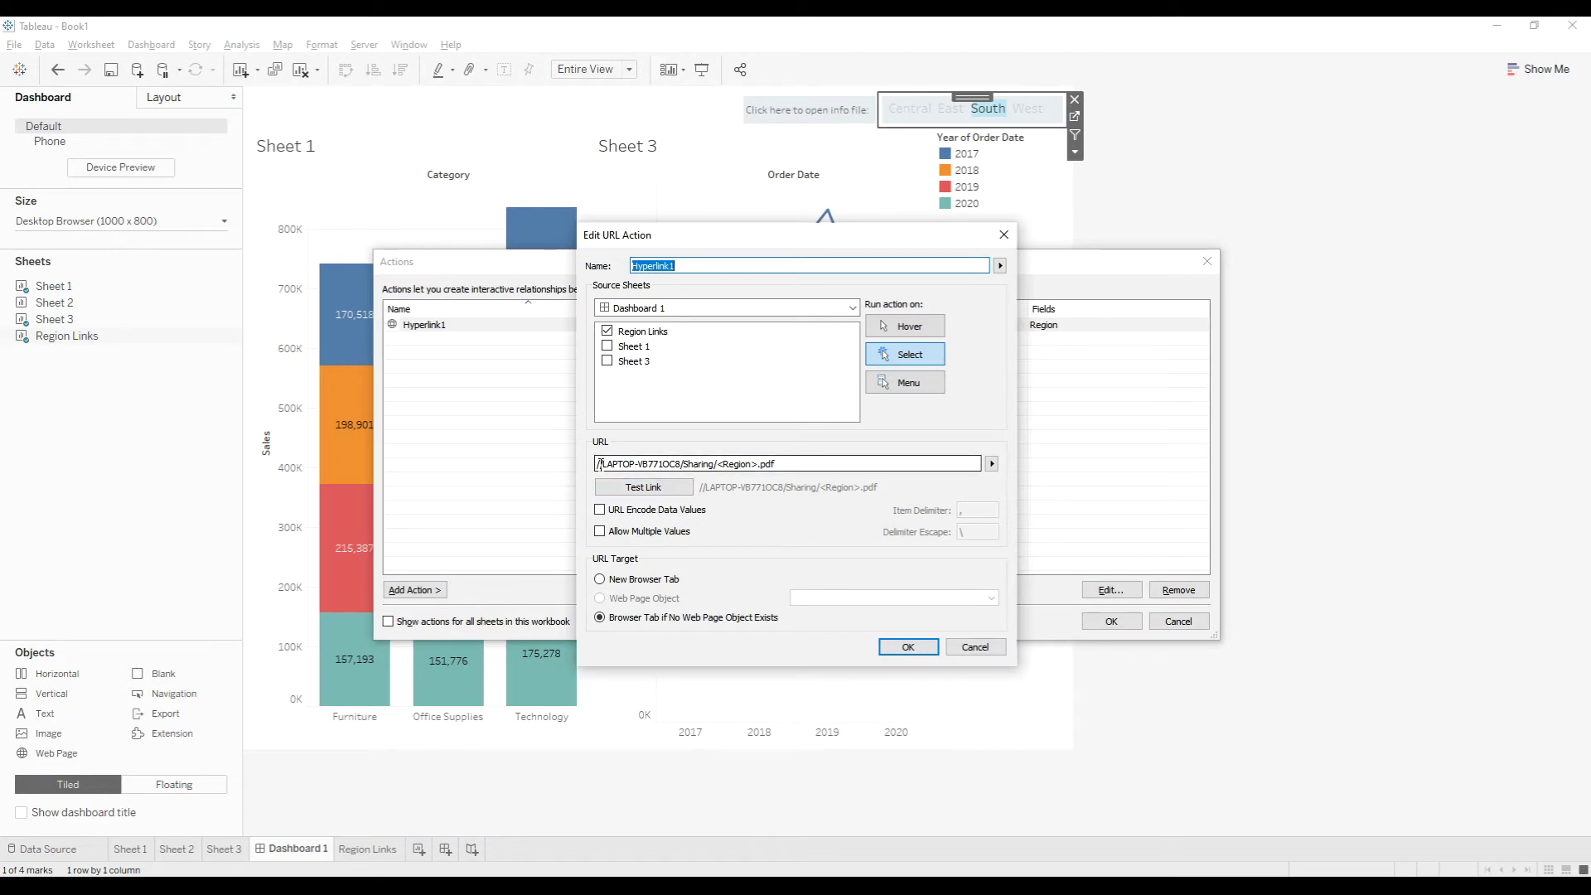
{"action": "left_click", "coordinate": [600, 463]}
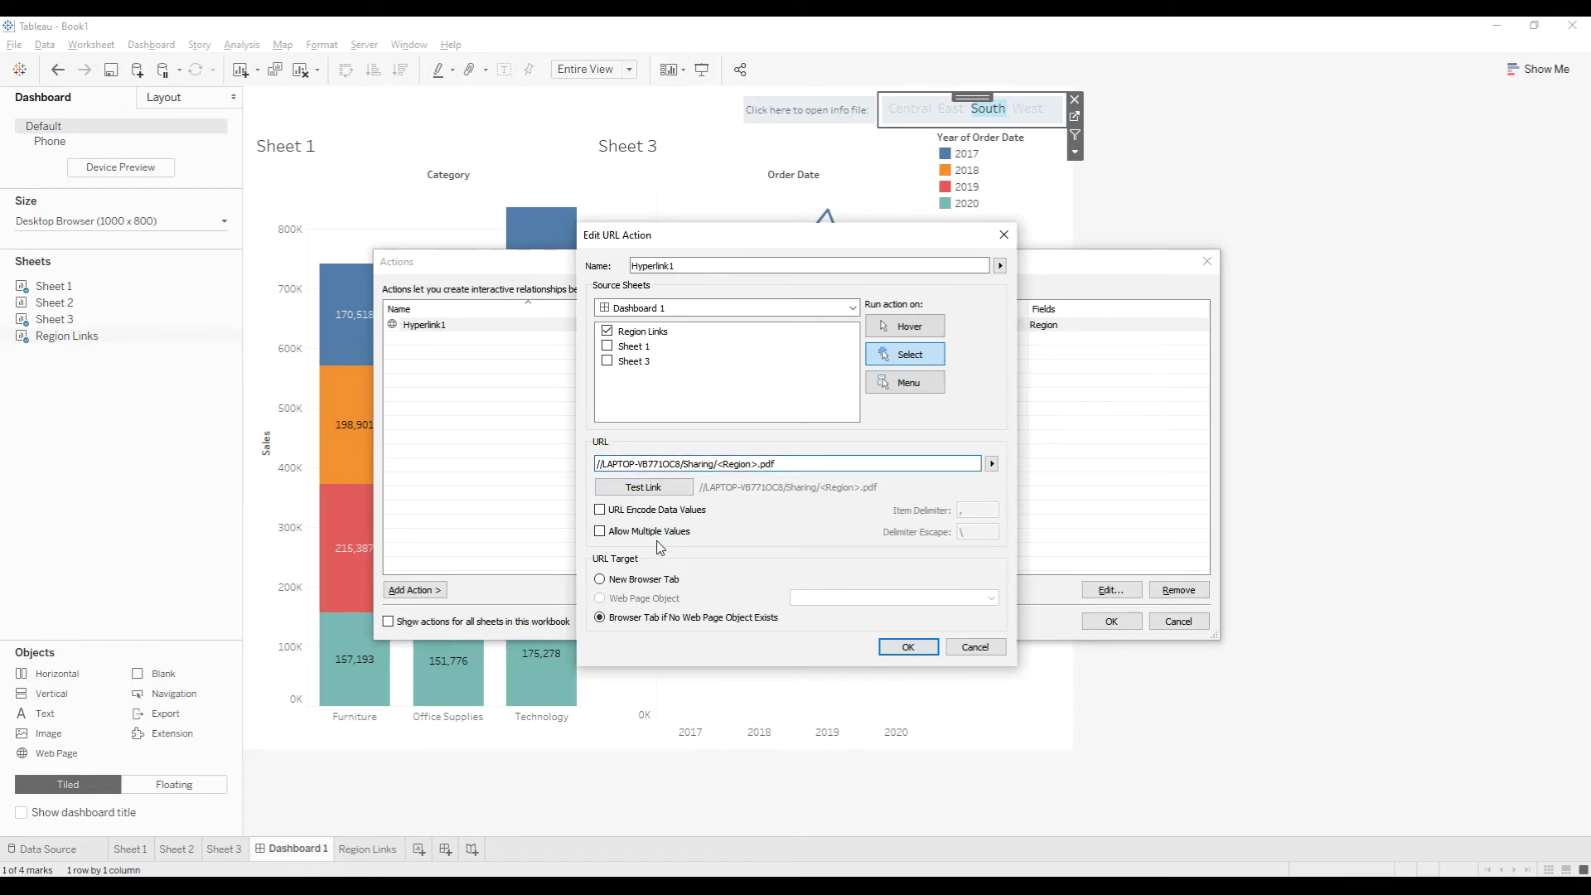
{"action": "type", "text": "file:"}
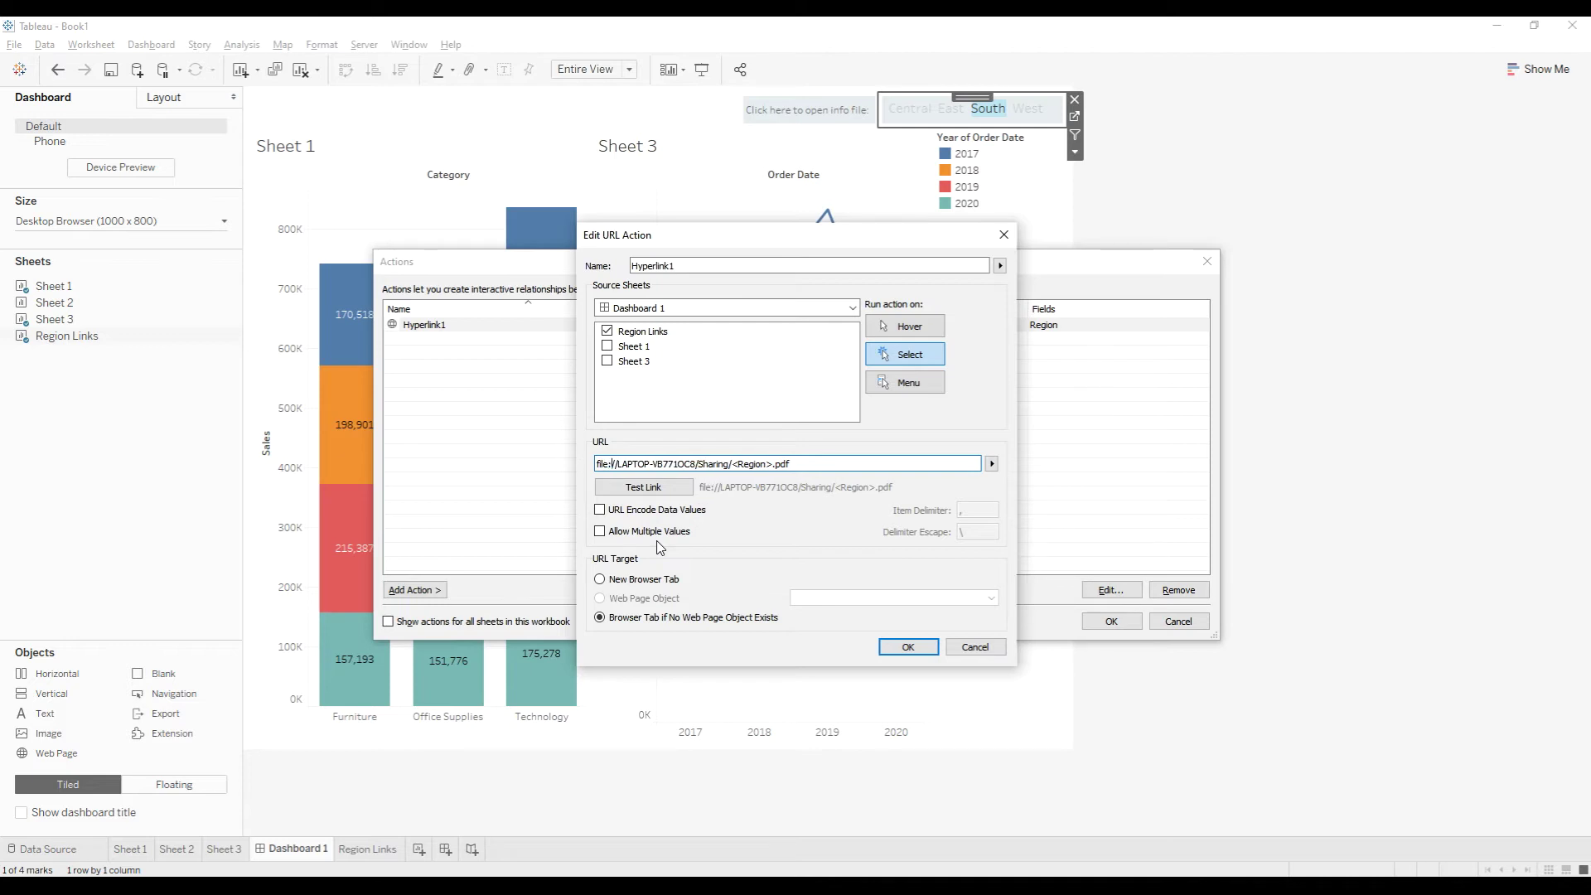
{"action": "double_click", "coordinate": [602, 464]}
{"action": "left_click", "coordinate": [902, 646]}
{"action": "left_click", "coordinate": [1089, 627]}
{"action": "left_click", "coordinate": [1196, 242]}
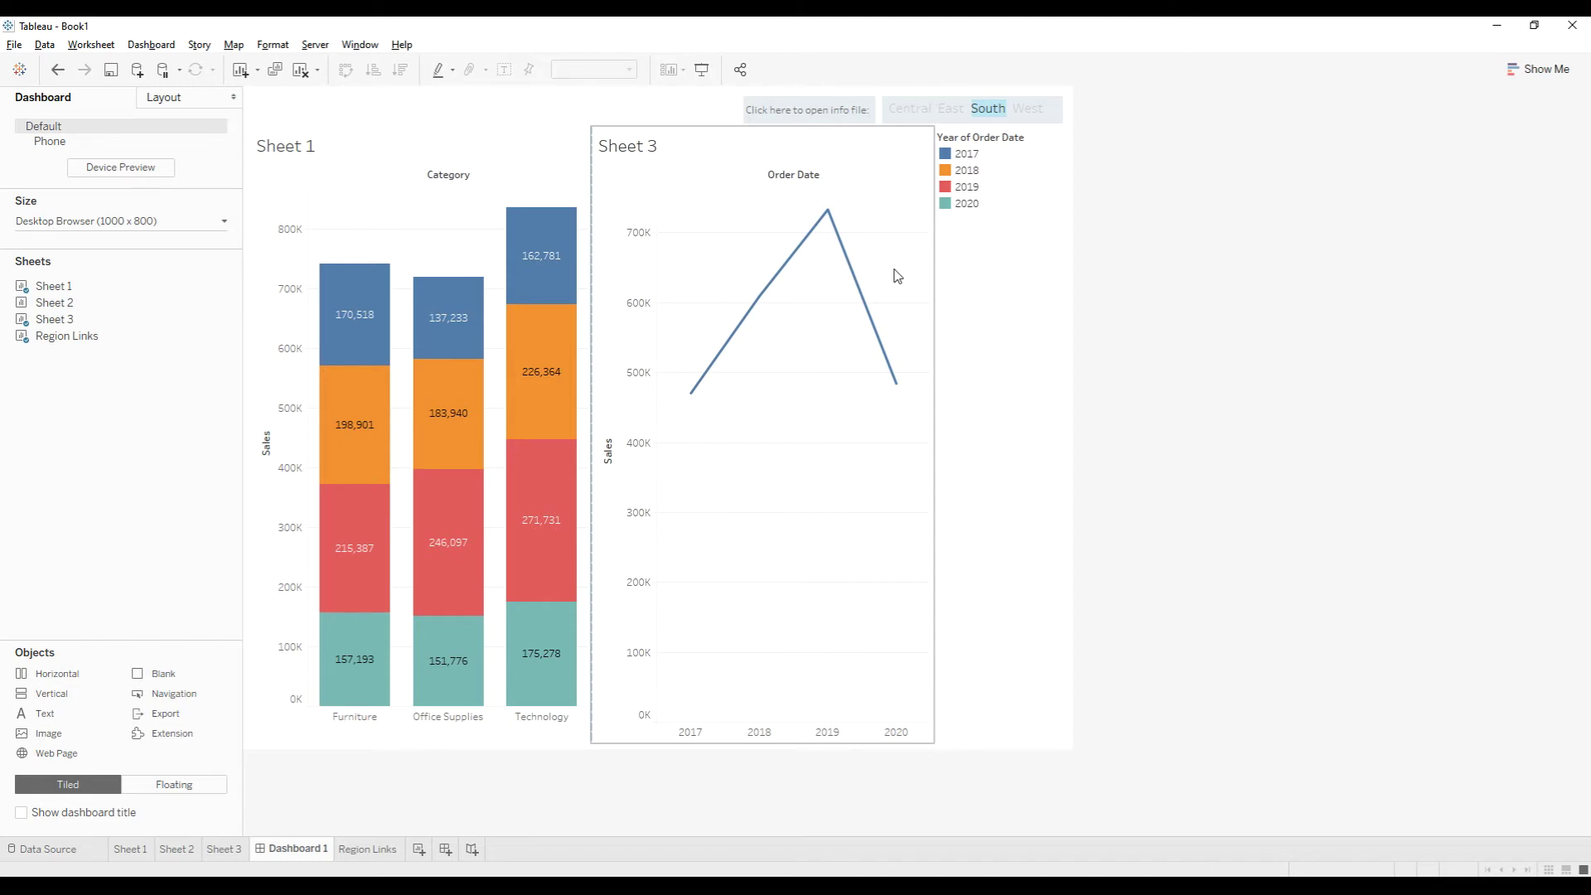
Test the South region link with the edited action, return to the dashboard and clear the South selection.
{"action": "left_click", "coordinate": [990, 114]}
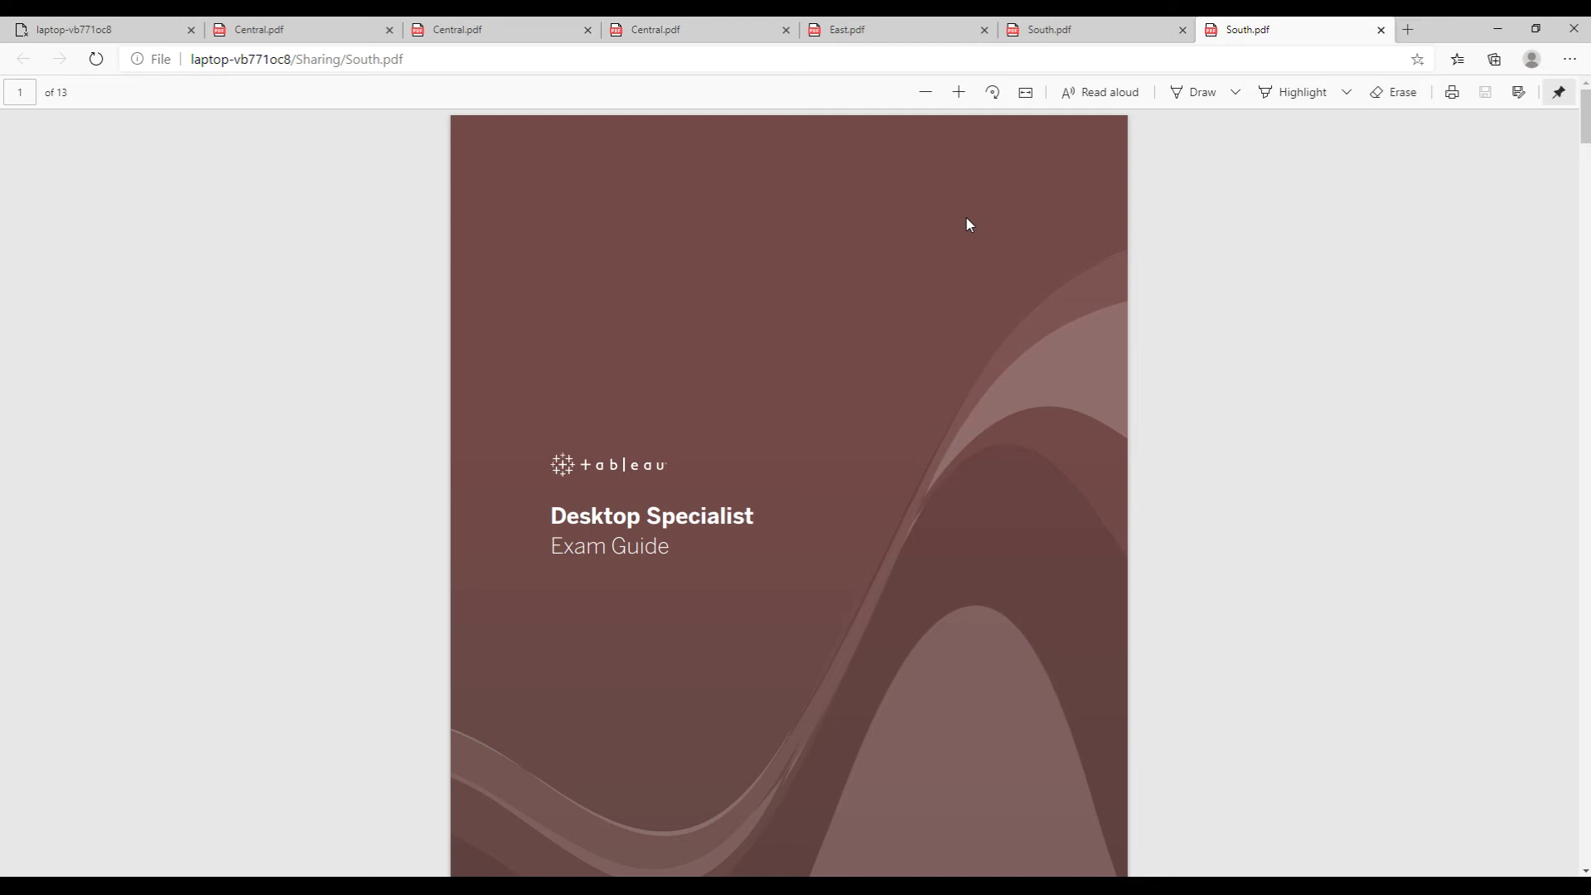
{"action": "left_click", "coordinate": [862, 887]}
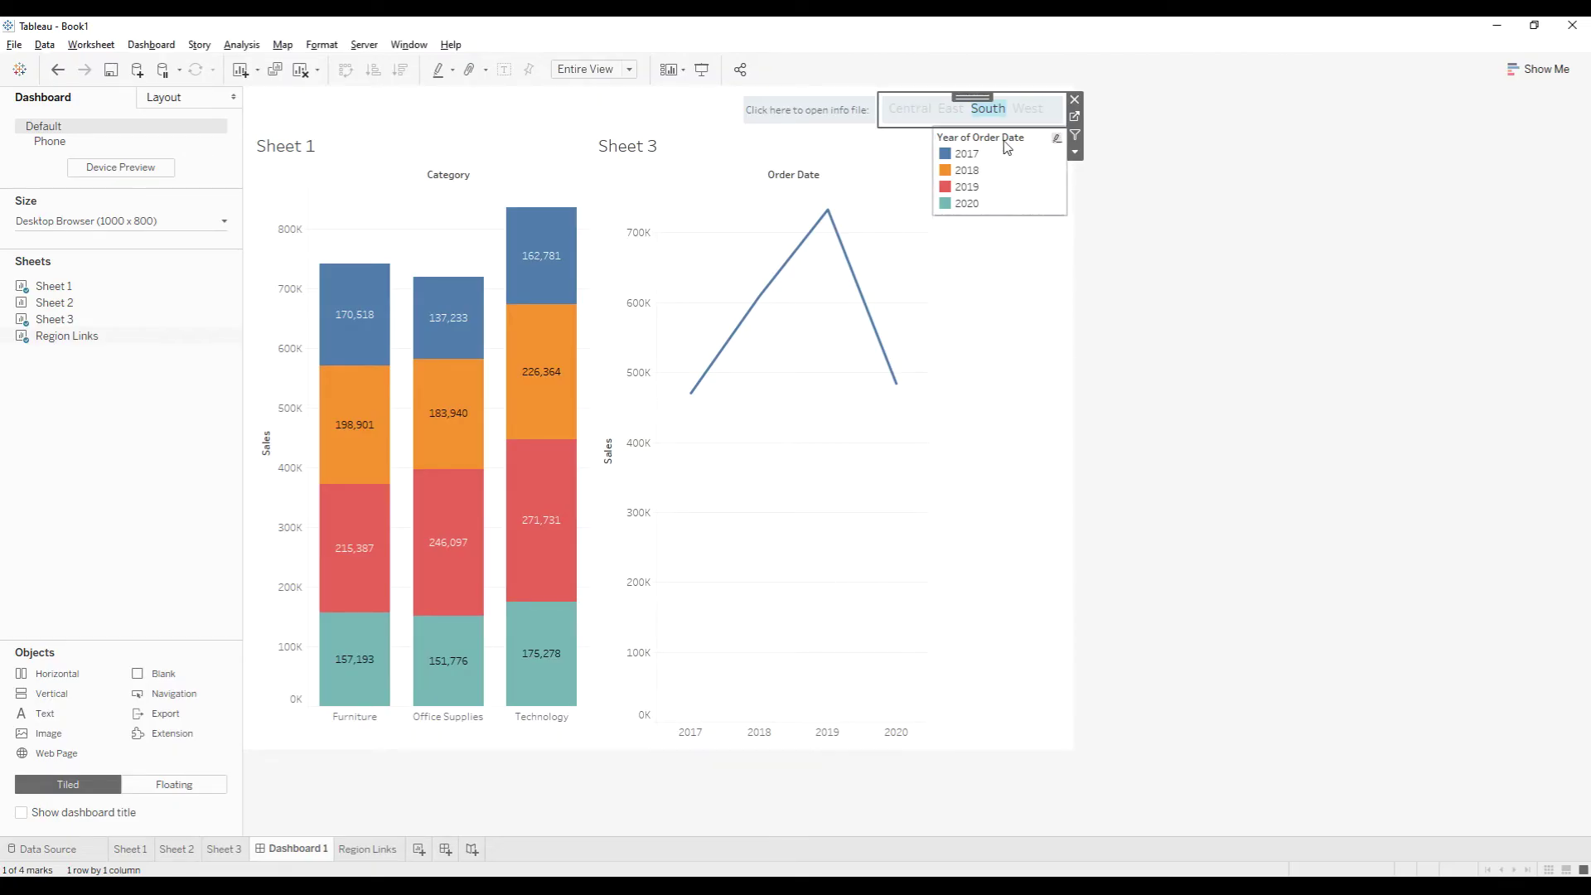
{"action": "left_click", "coordinate": [988, 108]}
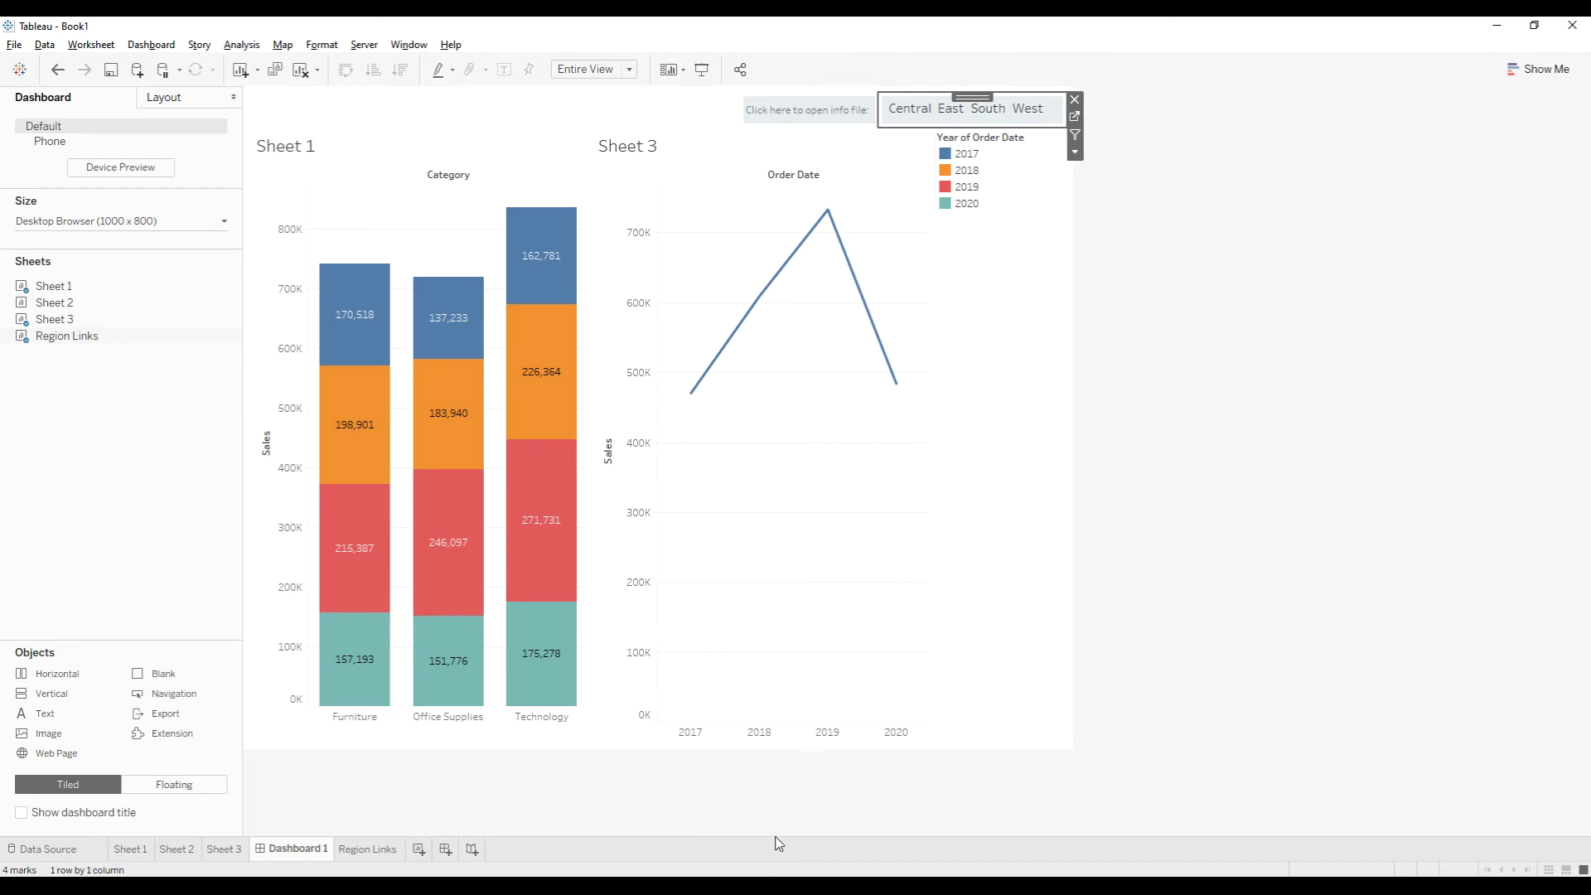
Bring up the tableau error.JPG image in Photos and move its window aside to examine the error message.
{"action": "mouse_move", "coordinate": [1183, 887]}
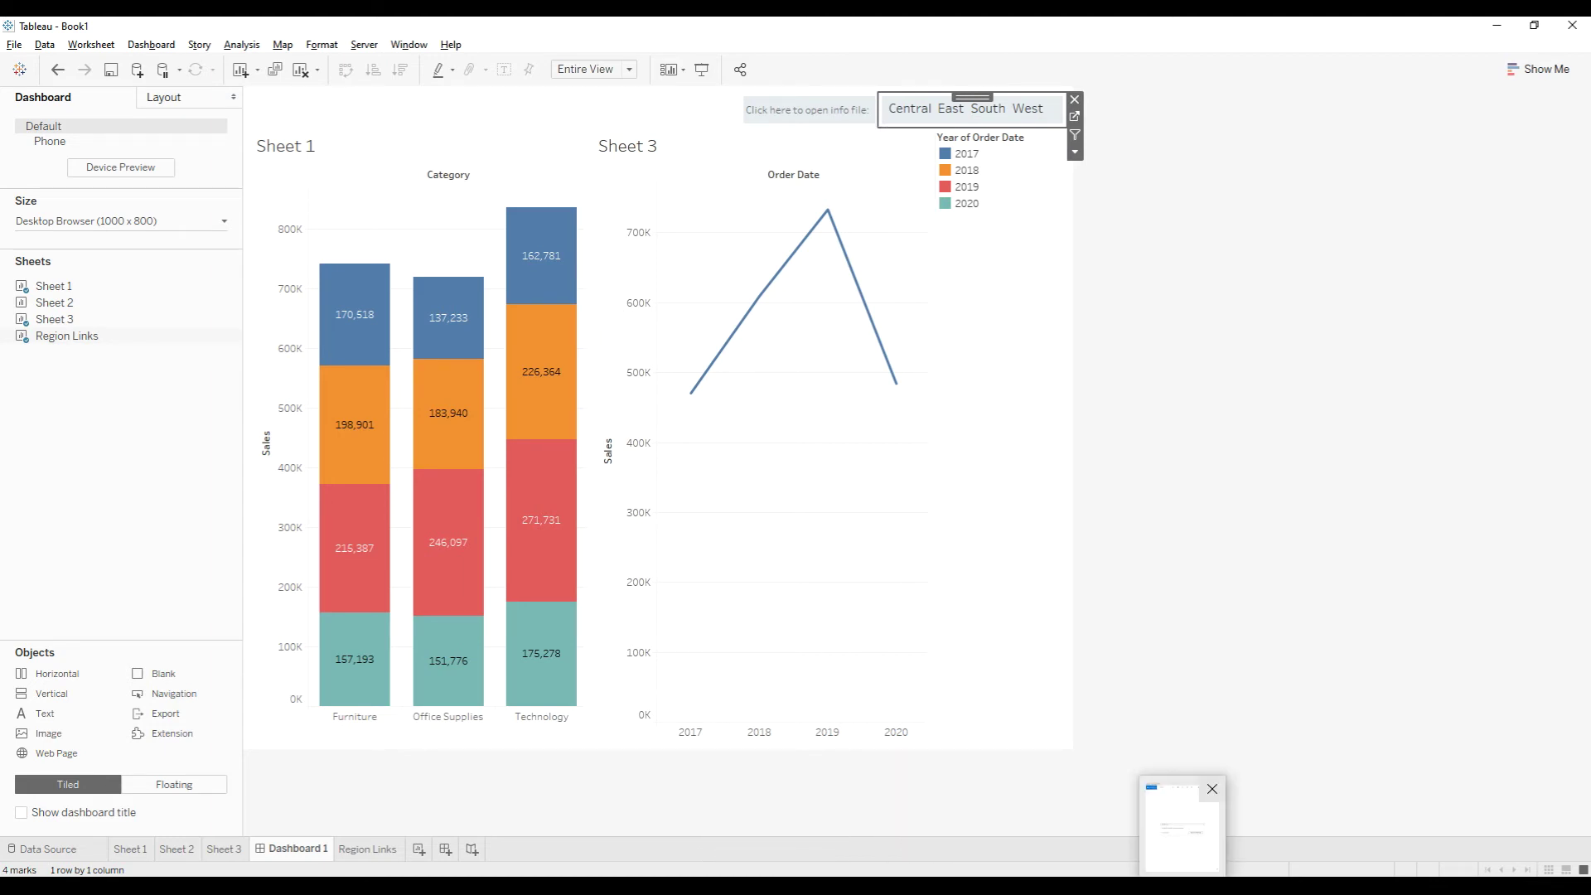
{"action": "left_click", "coordinate": [1181, 829]}
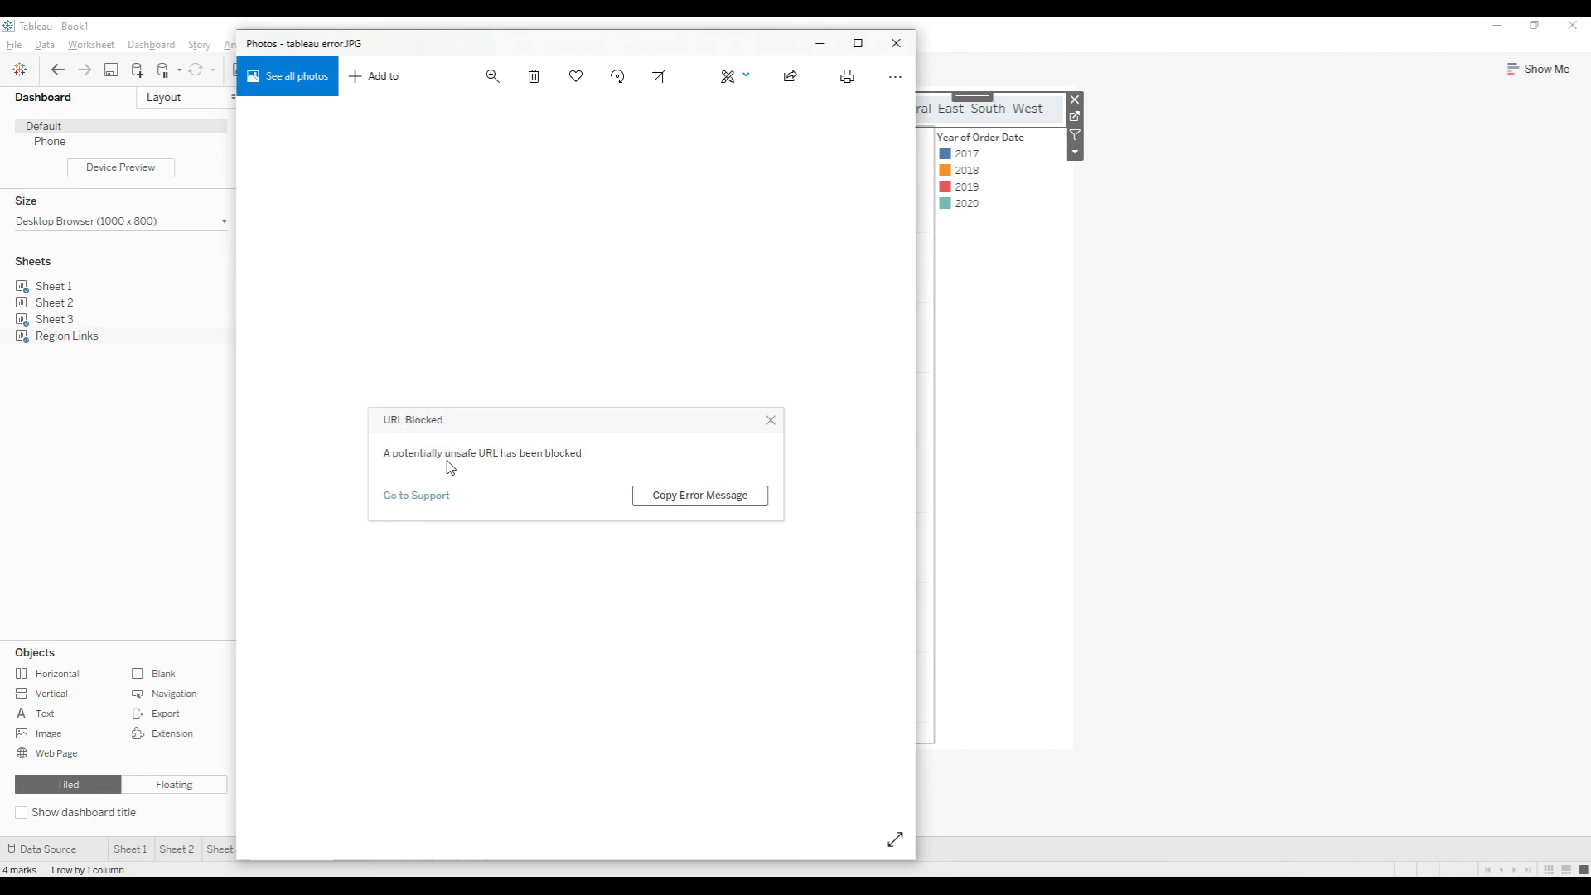
{"action": "left_click_drag", "start_coordinate": [698, 51], "coordinate": [855, 52]}
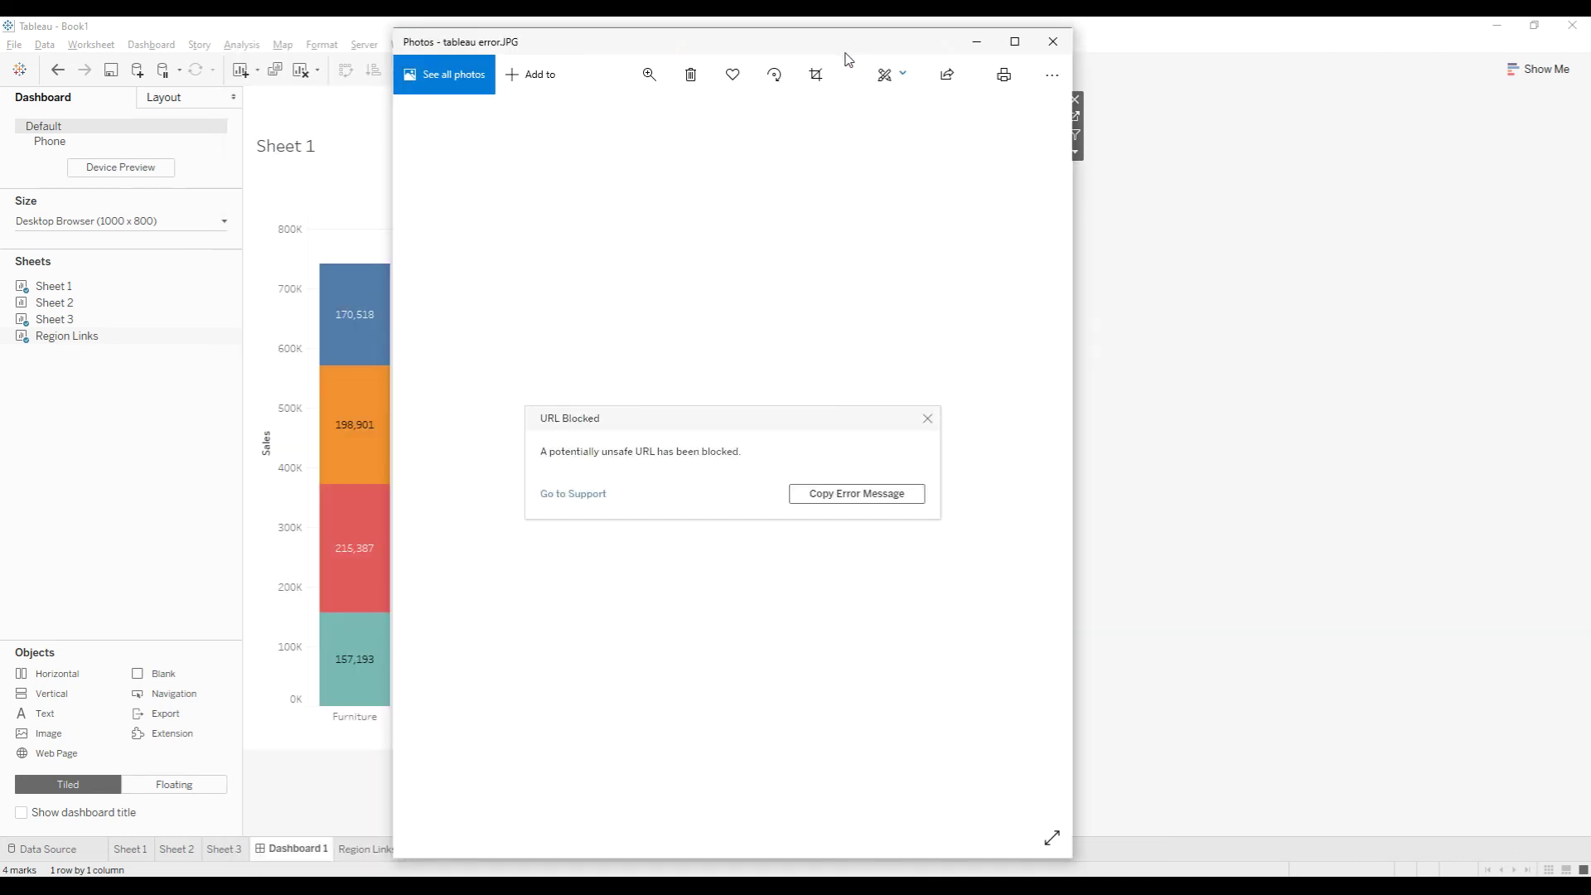